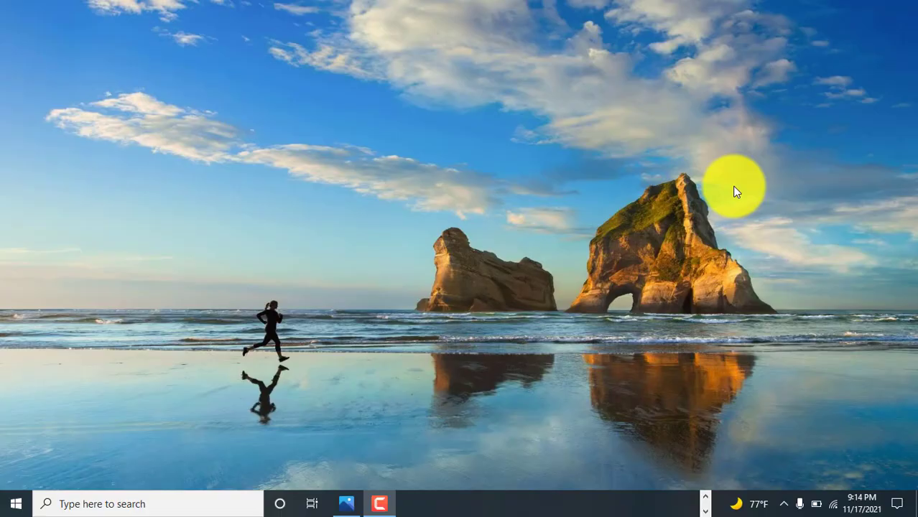
- Expand the taskbar to reveal all pinned app icons, including Photoshop and File Explorer
left_click(705, 496)
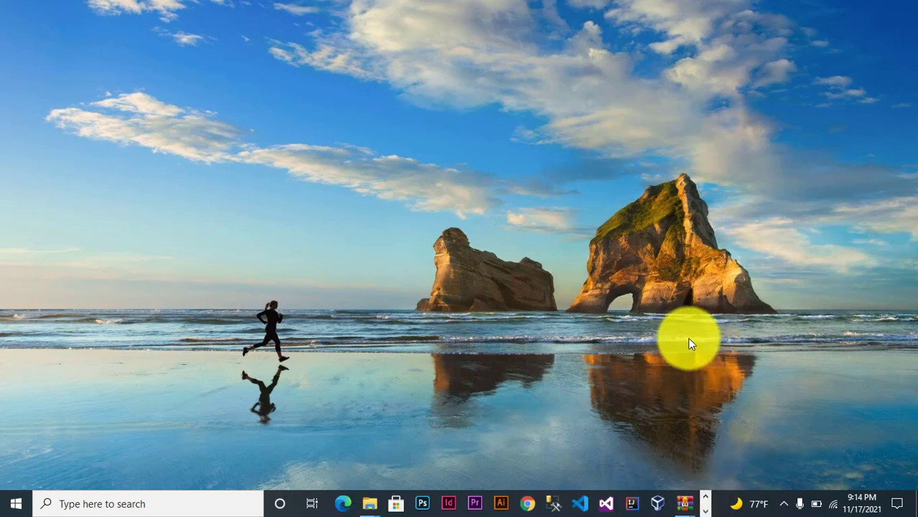
- In the 4.Shapes folder, preview Postcard image.jpg, close the preview, then open Postcard.psd in Photoshop
left_click(369, 502)
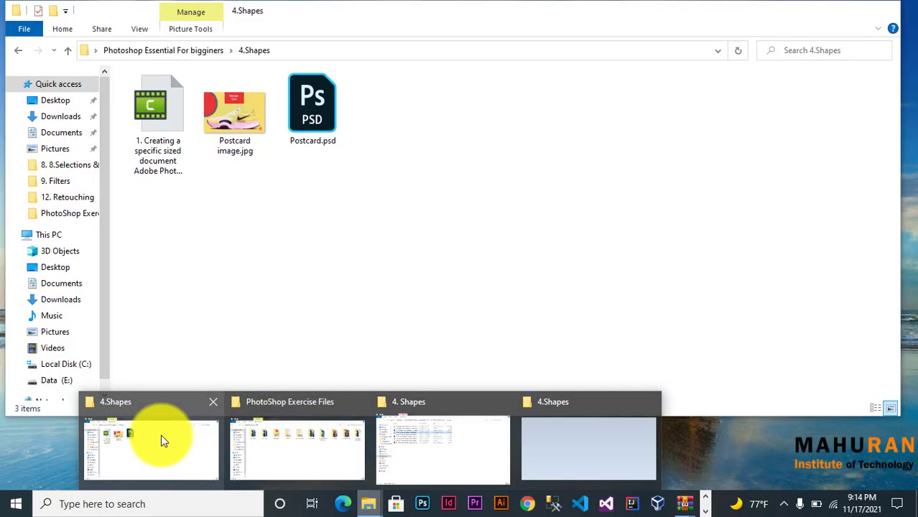
left_click(161, 434)
double_click(230, 120)
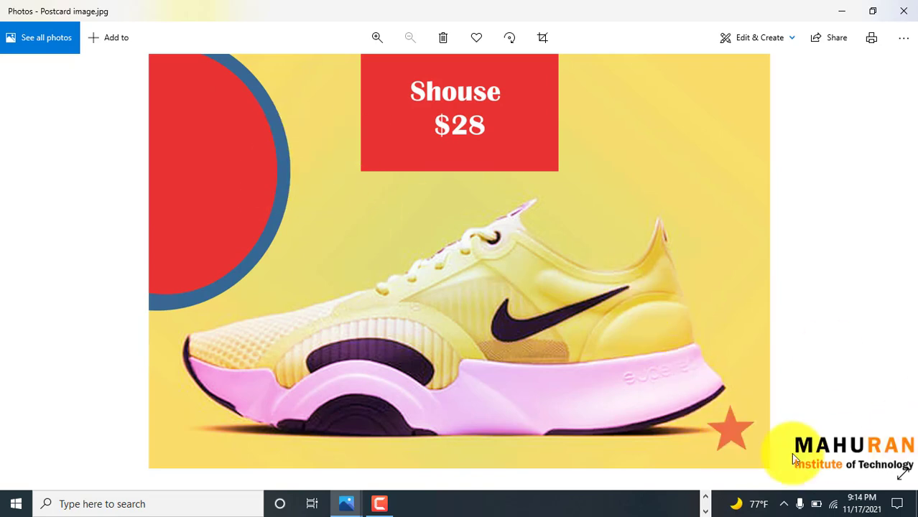
left_click(841, 10)
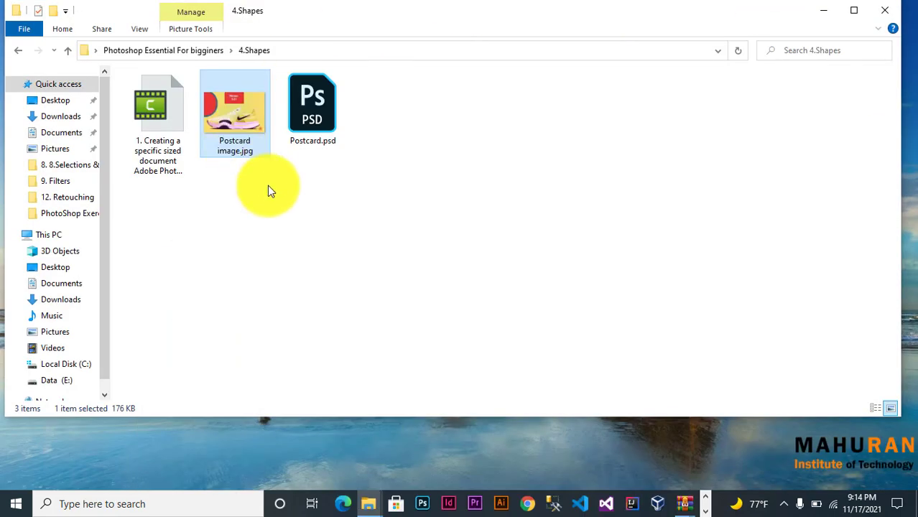
double_click(317, 133)
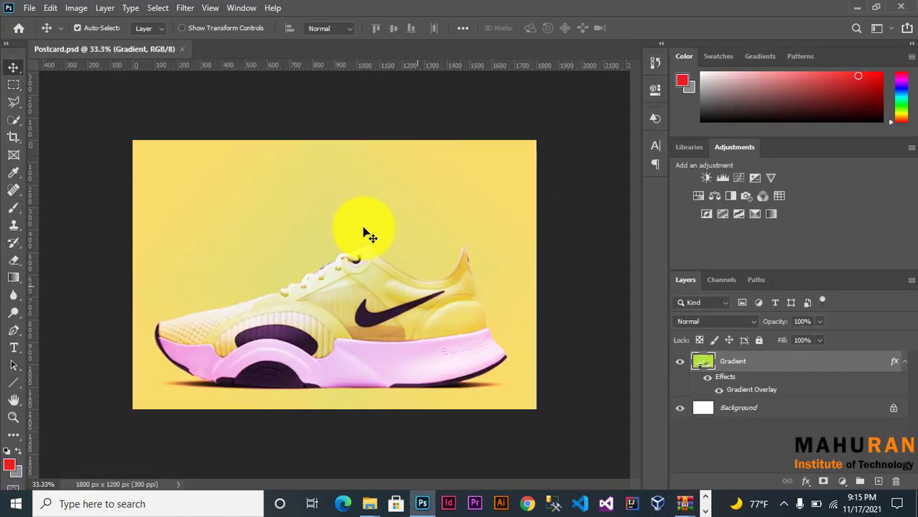
- Open Postcard image.jpg from 04Shapes as a reference tab, then return to Postcard.psd
left_click(30, 8)
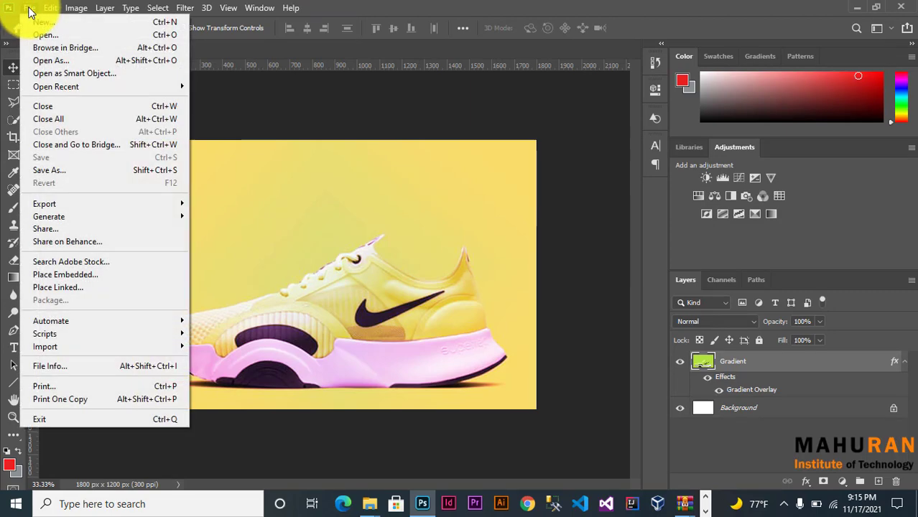
left_click(45, 35)
double_click(156, 129)
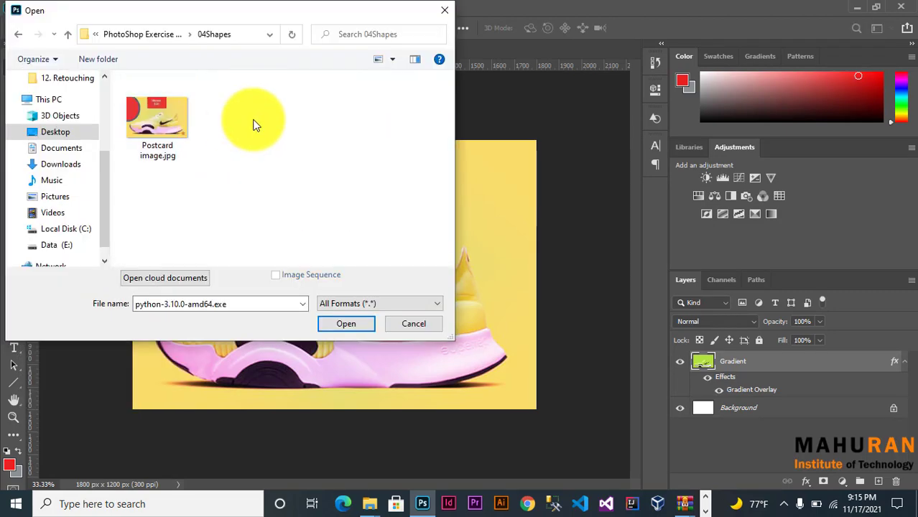
double_click(164, 122)
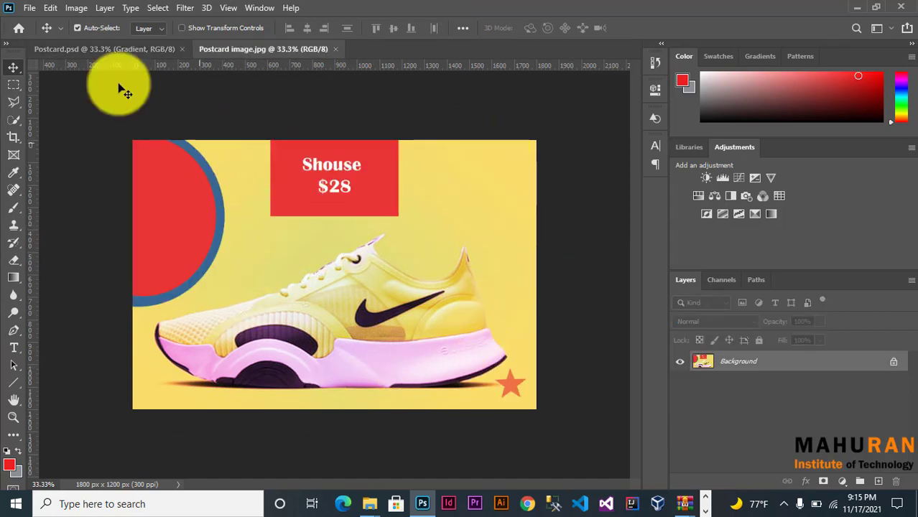
left_click(82, 50)
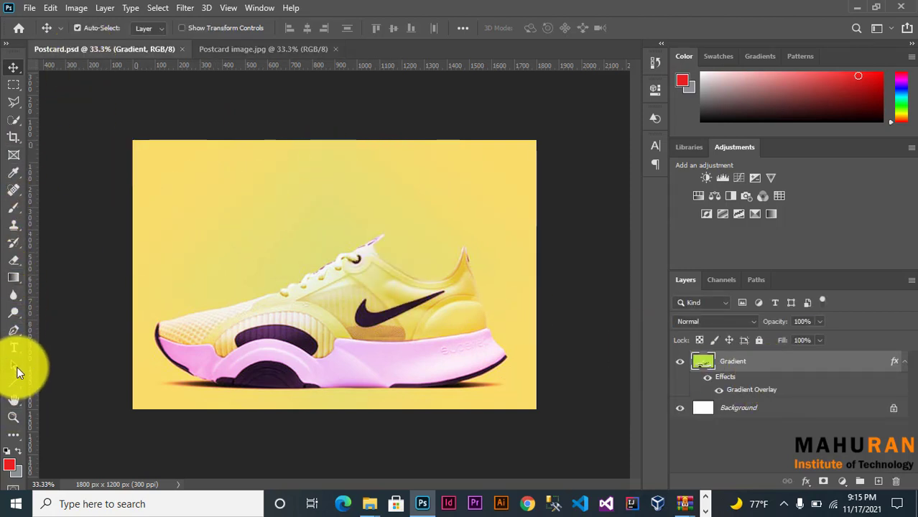
- After checking the reference, draw a red 510 px rounded-rectangle square at the postcard's top-left corner
left_click(16, 387)
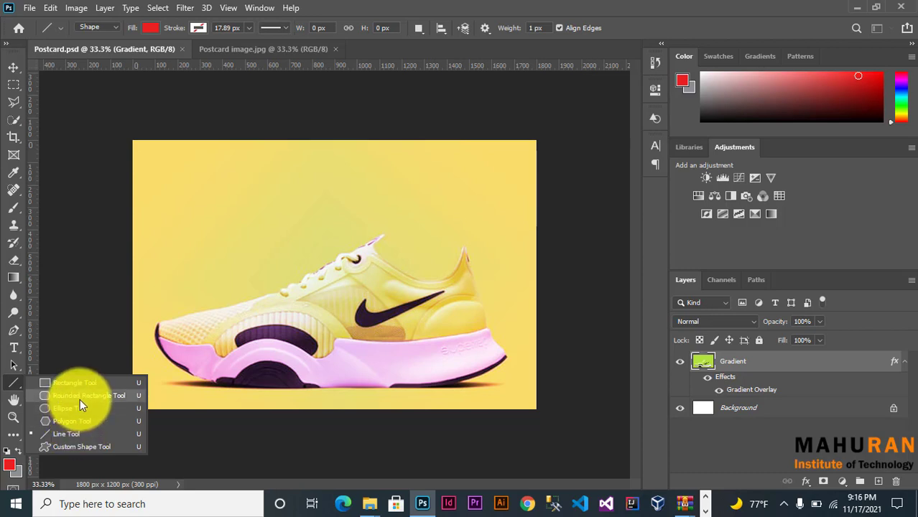
left_click(266, 45)
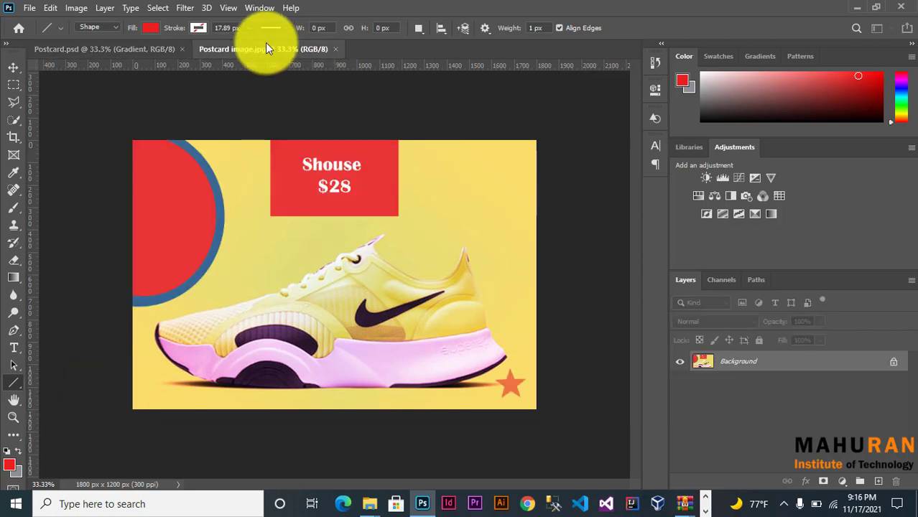
left_click(96, 47)
right_click(13, 383)
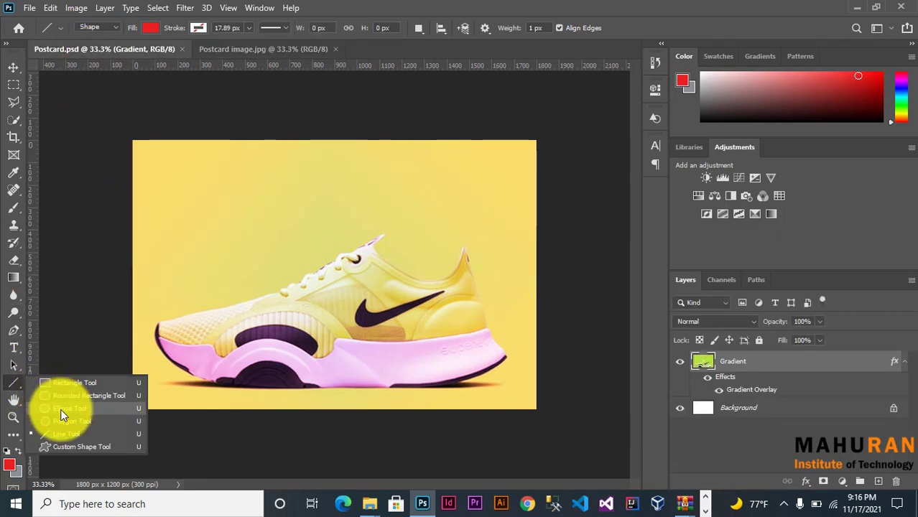
left_click(61, 408)
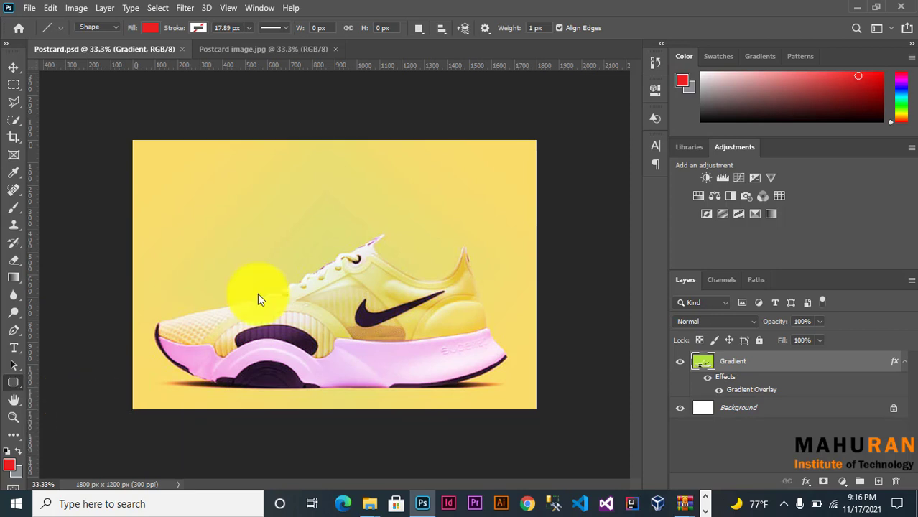
left_click_drag(132, 140, 221, 197)
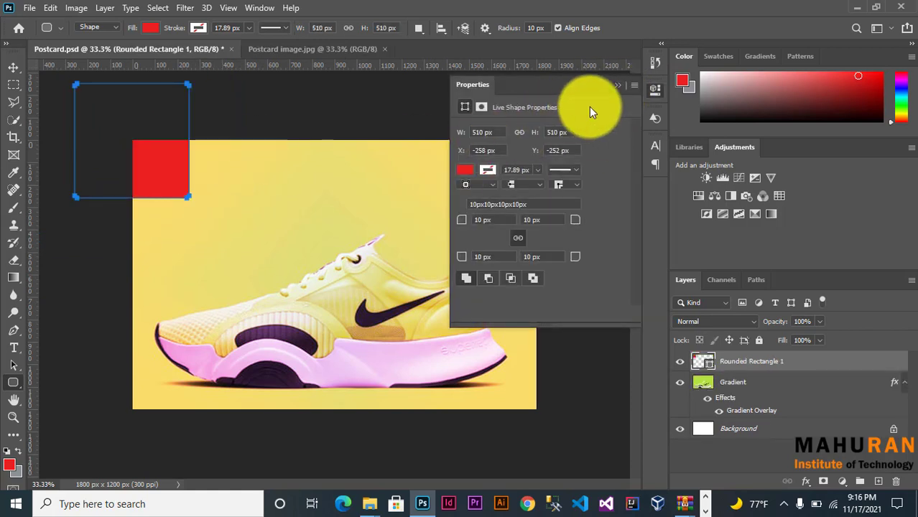
- Move the red rounded square to the top-left edge and scale it up to 635 × 635 px
left_click(616, 84)
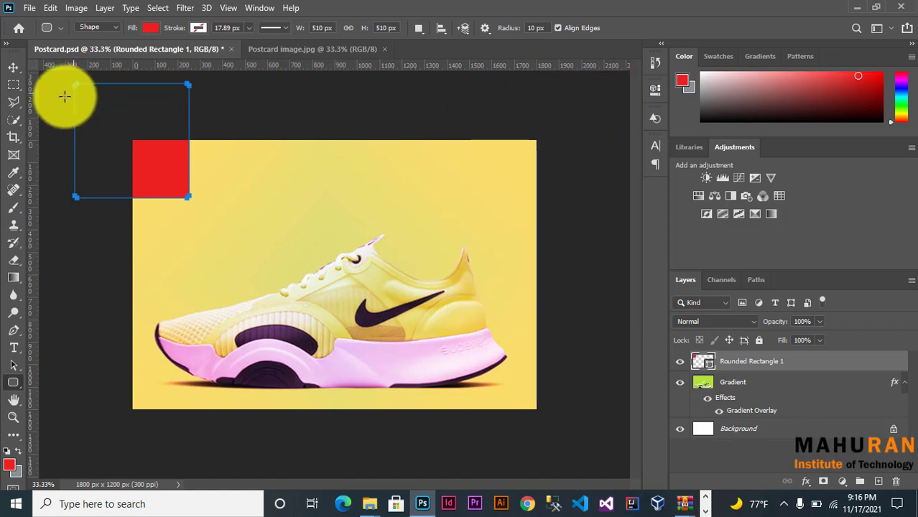
left_click(14, 66)
mouse_move(158, 165)
left_mouse_down()
mouse_move(163, 224)
mouse_move(163, 210)
left_mouse_up()
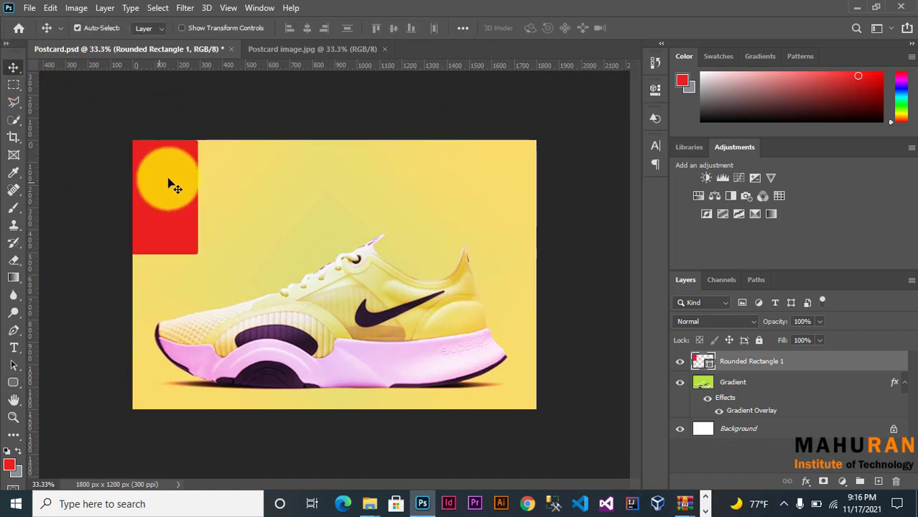
left_click(205, 30)
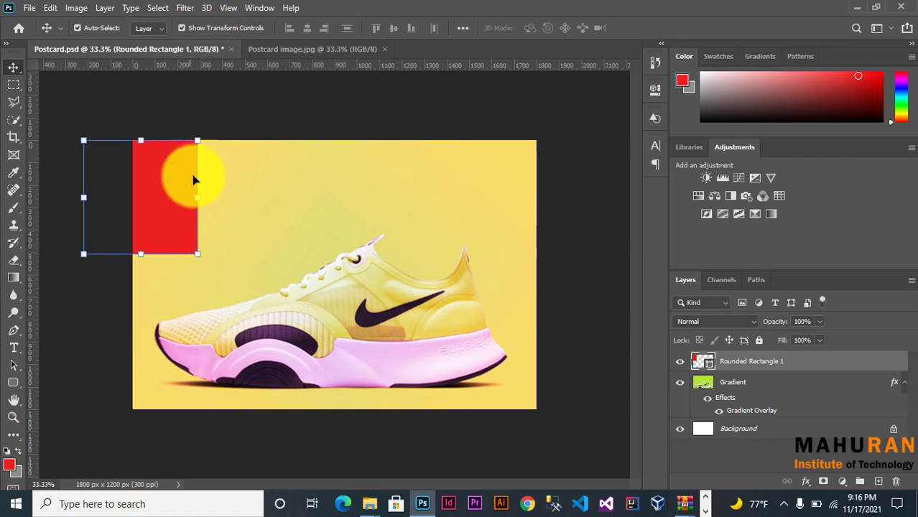
left_click_drag(206, 259, 228, 282)
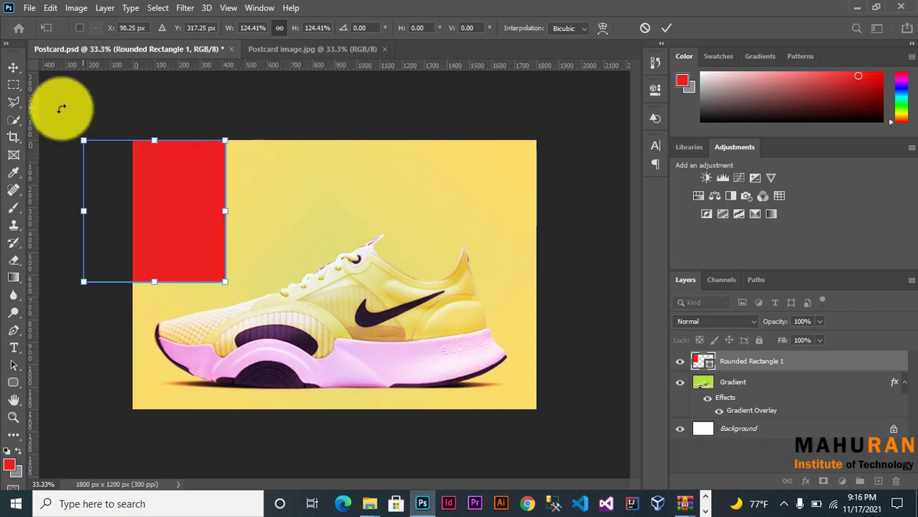
left_click(14, 67)
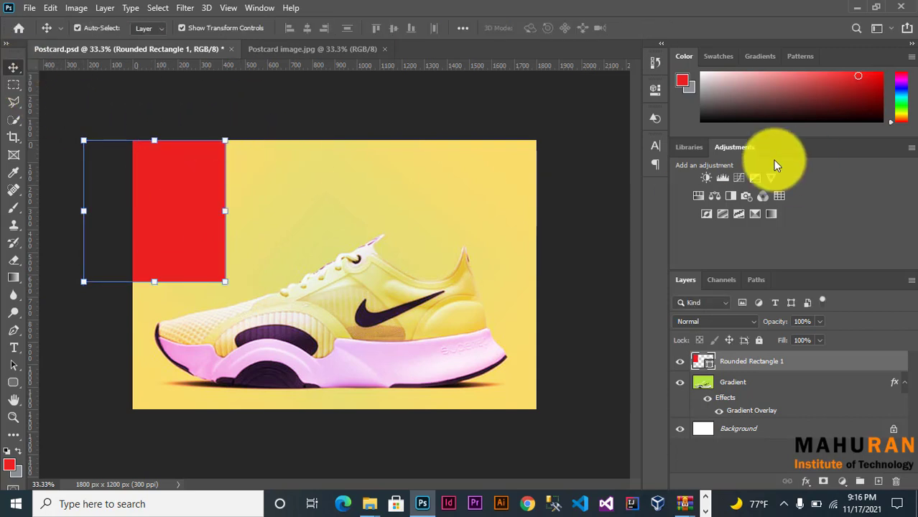
- Unlink the corner radii and round the shape's top-right (about 121 px) and bottom-right corners
left_click(653, 91)
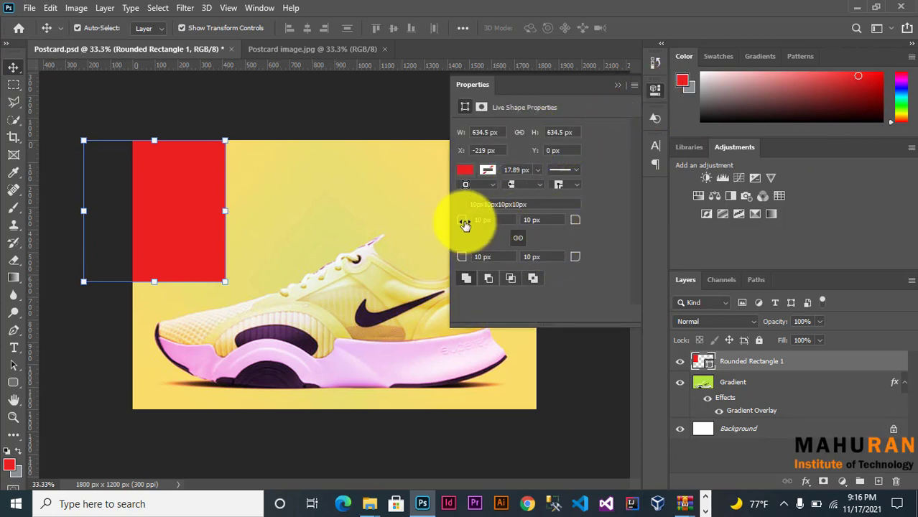
left_click(519, 238)
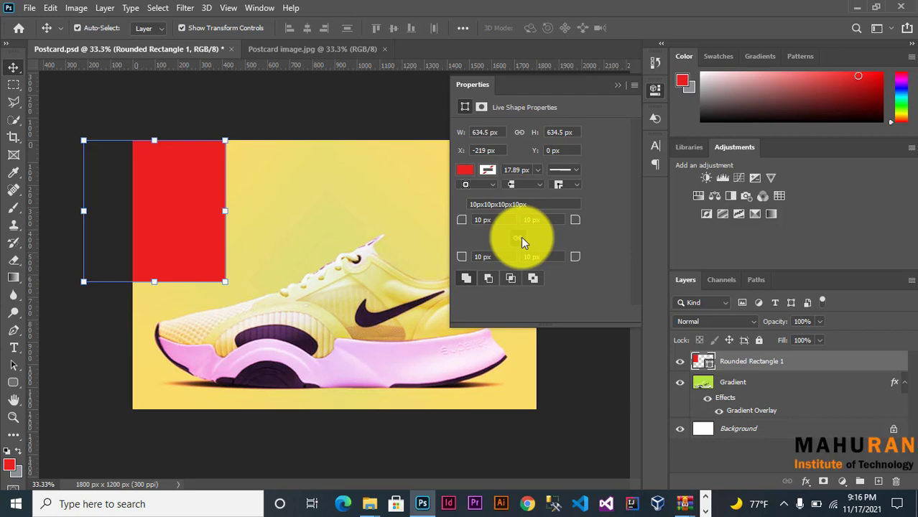
left_click(521, 239)
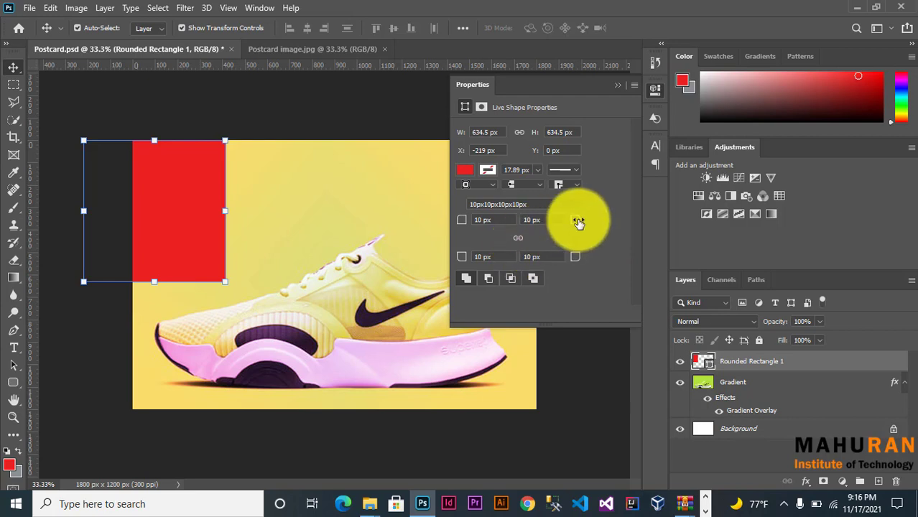
left_click_drag(578, 223, 578, 226)
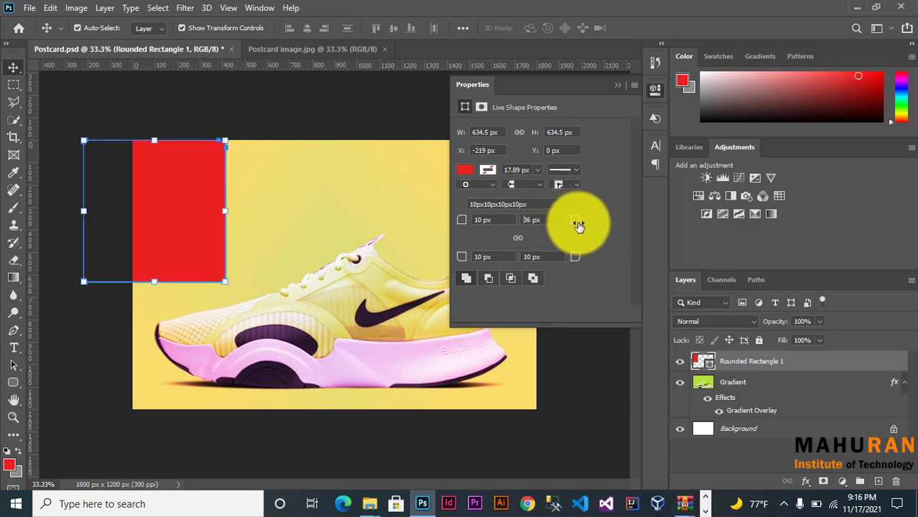
left_click_drag(578, 226, 630, 222)
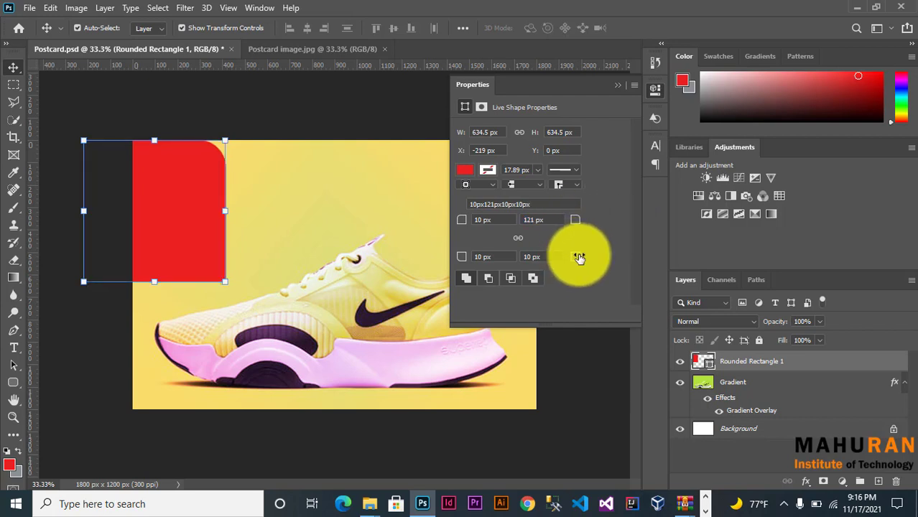
left_click_drag(578, 258, 638, 267)
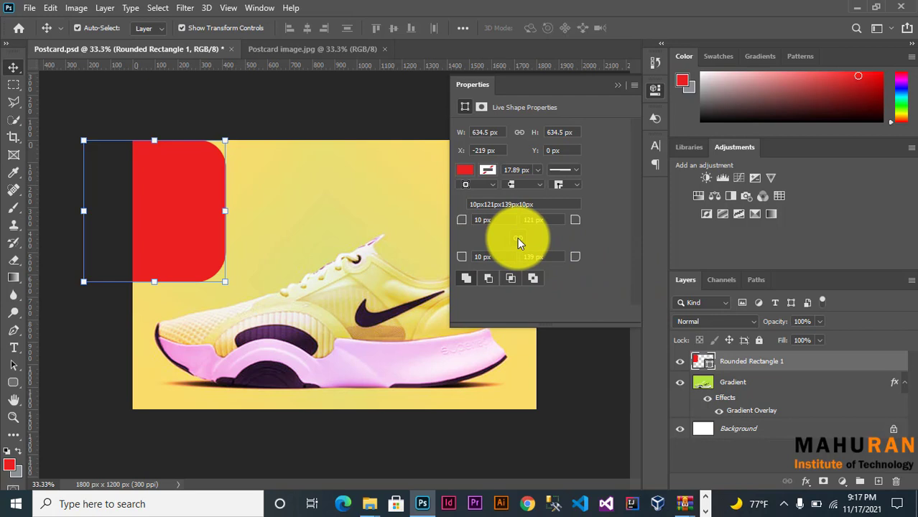
- Move the shape onto the postcard and re-edit its corner radii, entering a value of 10
left_click_drag(183, 206, 304, 206)
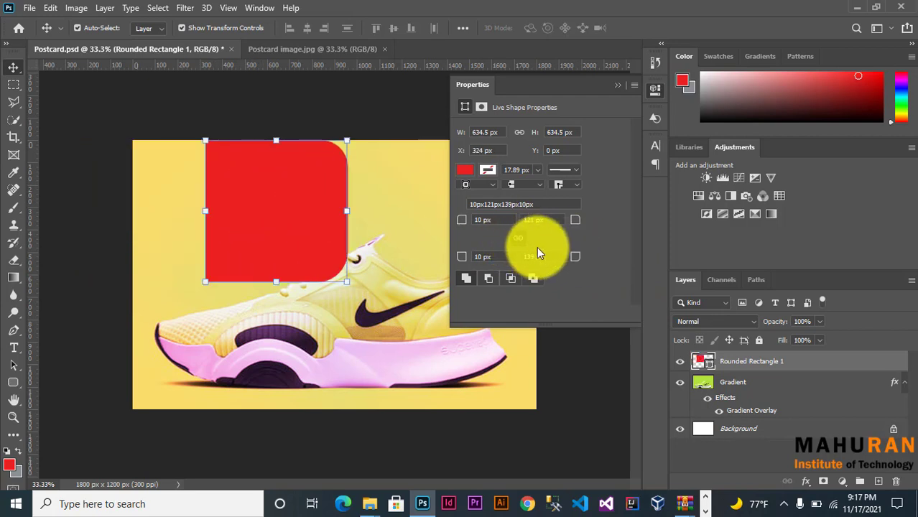
left_click(576, 218)
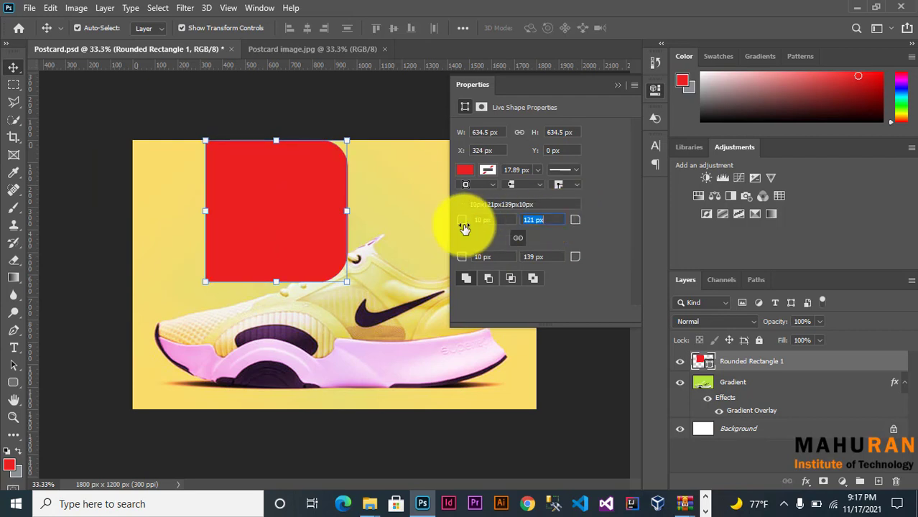
left_click_drag(465, 227, 601, 242)
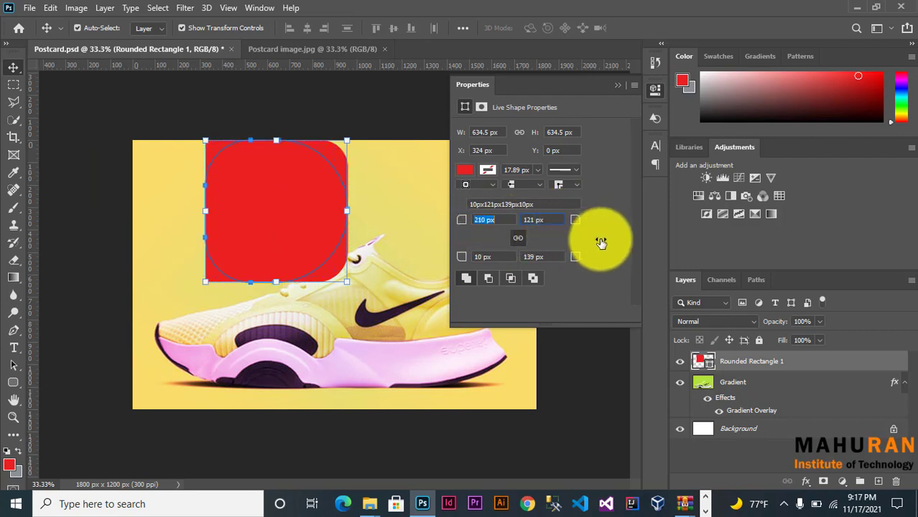
key("Tab")
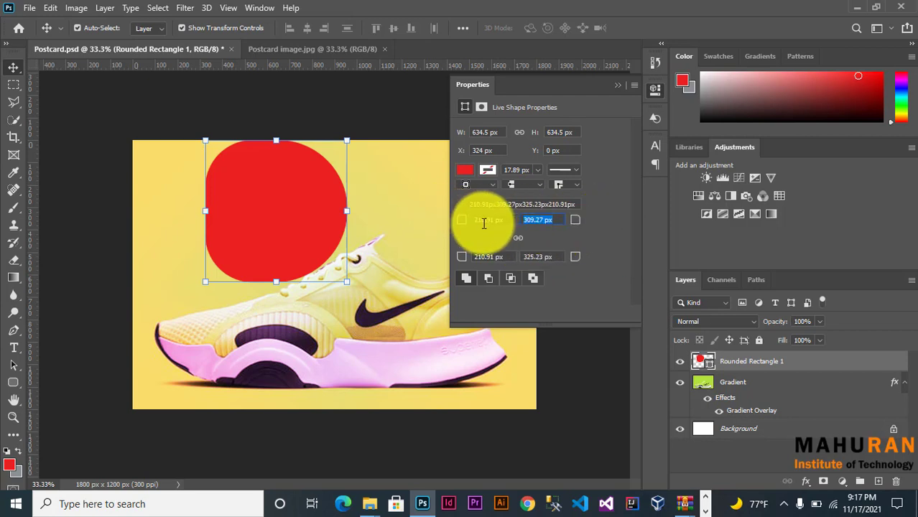
type("10")
key("Return")
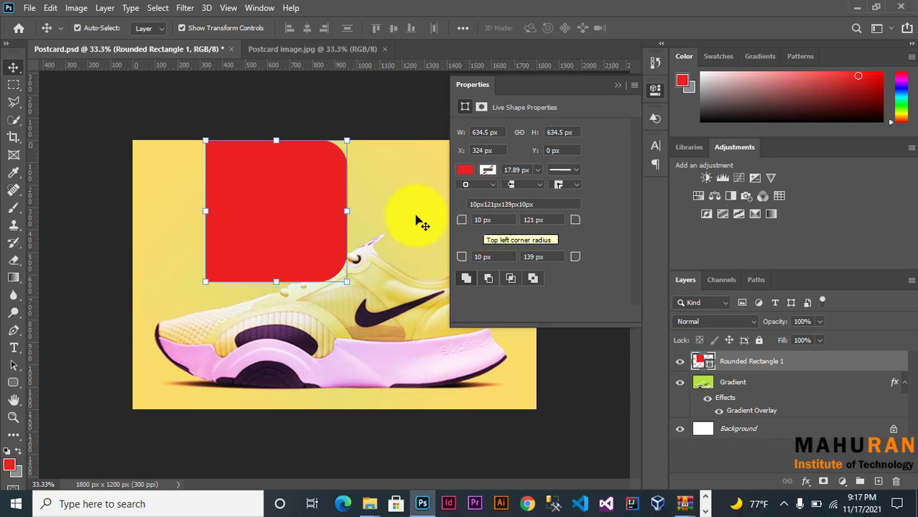
- Place the shape at the left edge with a square top-left corner and right corners of about 193 and 192 px
left_click_drag(290, 208, 195, 205)
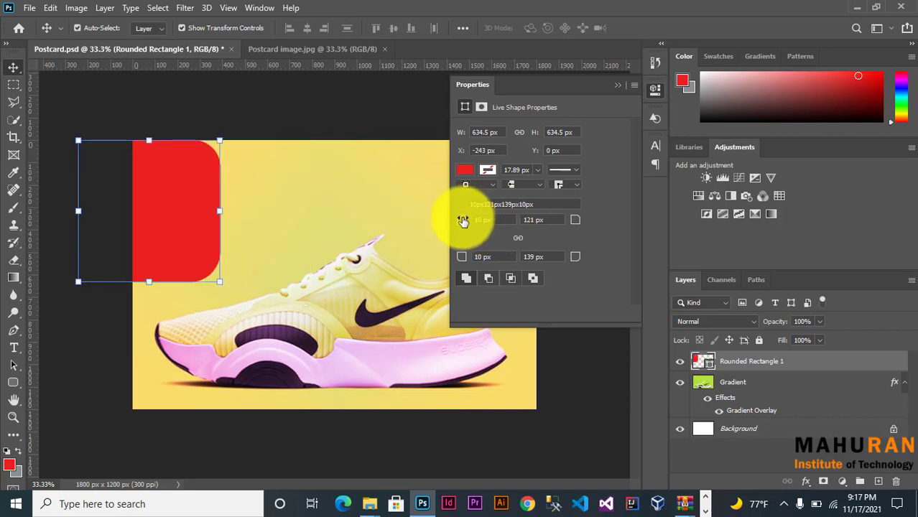
left_click_drag(463, 220, 454, 222)
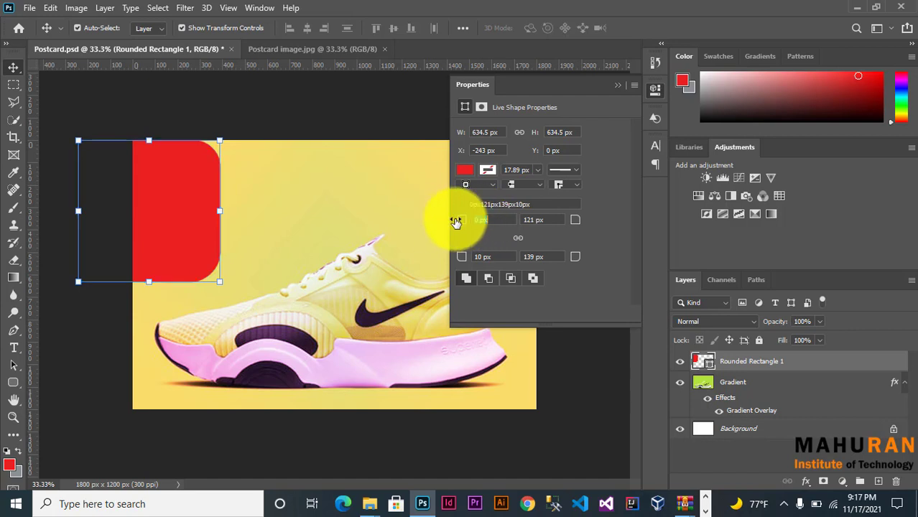
left_click_drag(571, 220, 624, 226)
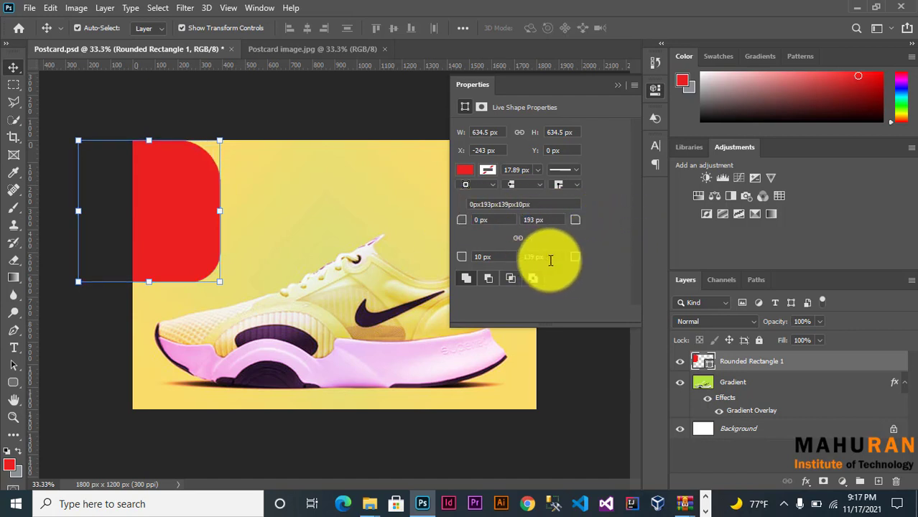
left_click_drag(570, 255, 606, 264)
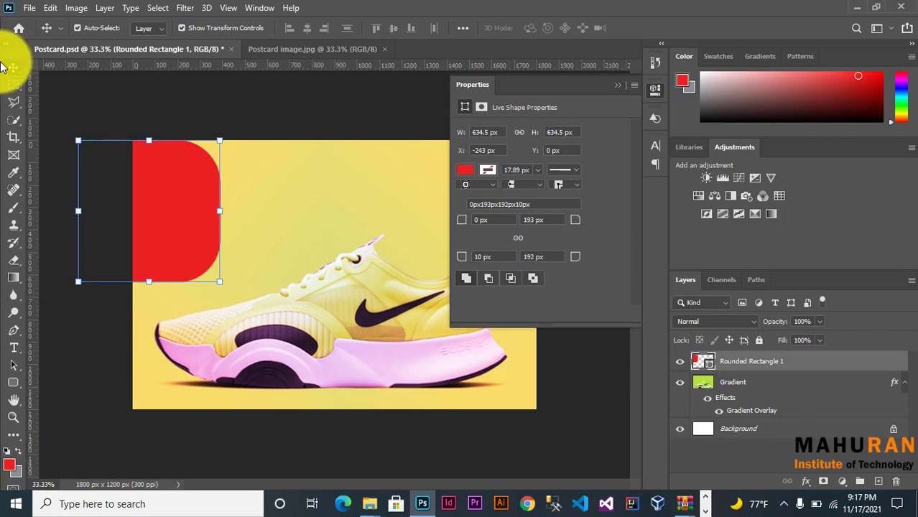
- Try orange, amber and olive-gold fills on the shape, then set it back to red
left_click(465, 168)
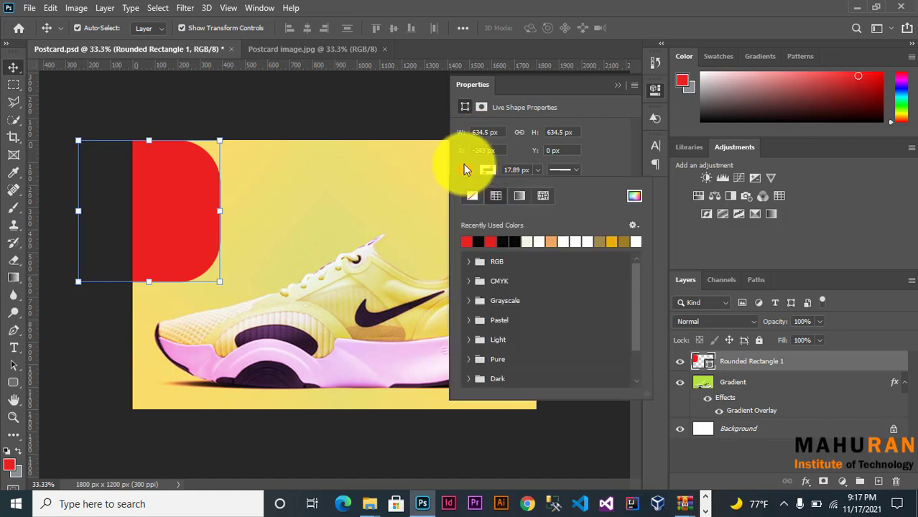
left_click(551, 242)
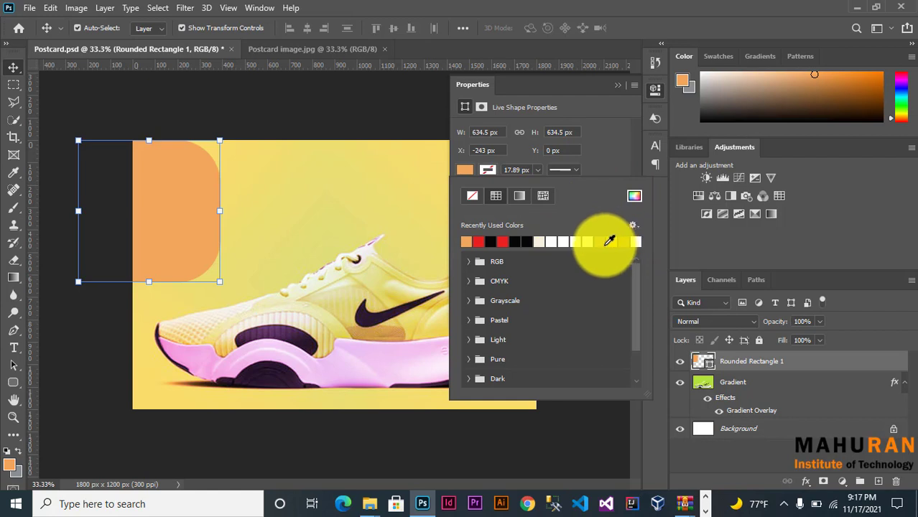
left_click(616, 241)
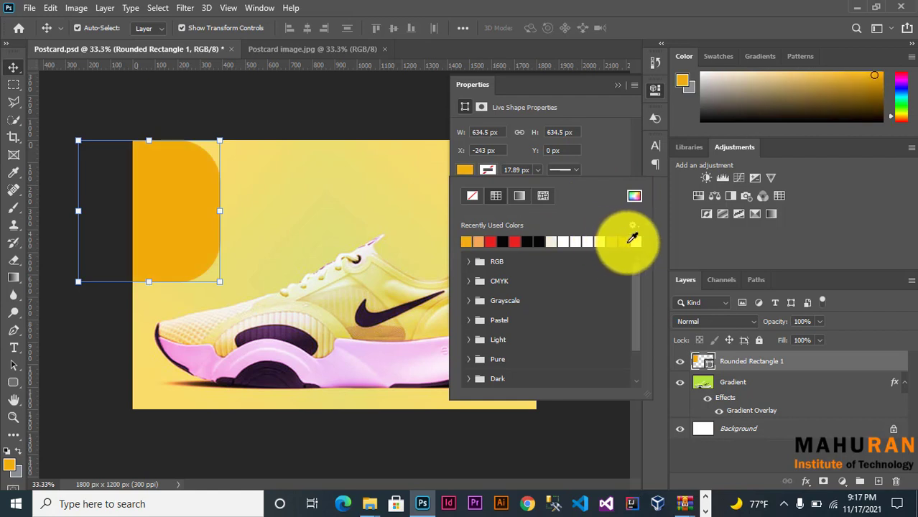
left_click(614, 241)
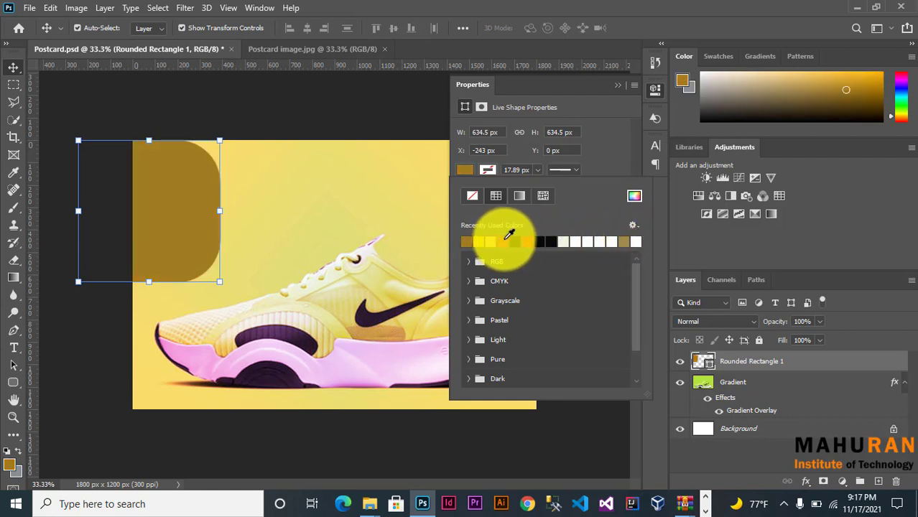
left_click(513, 242)
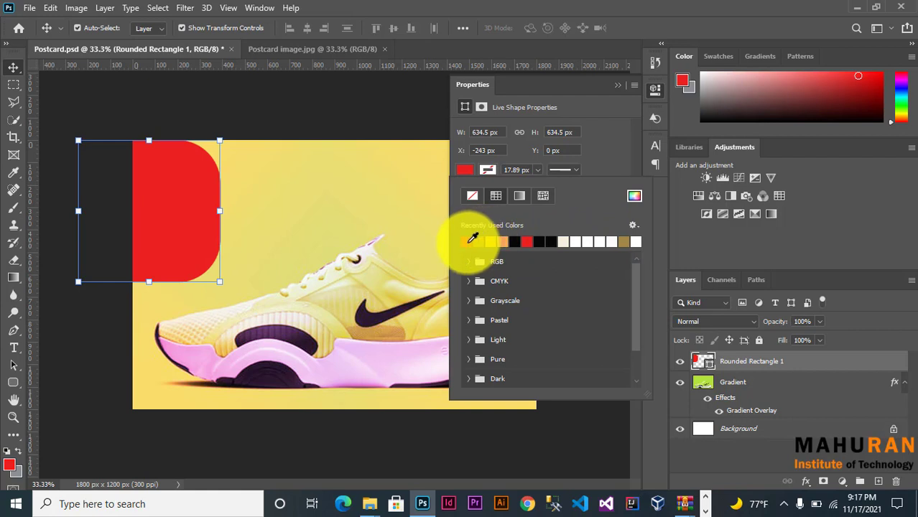
- Dismiss the fill choices, select the Gradient layer, and compare against the Postcard image.jpg reference
left_click(615, 88)
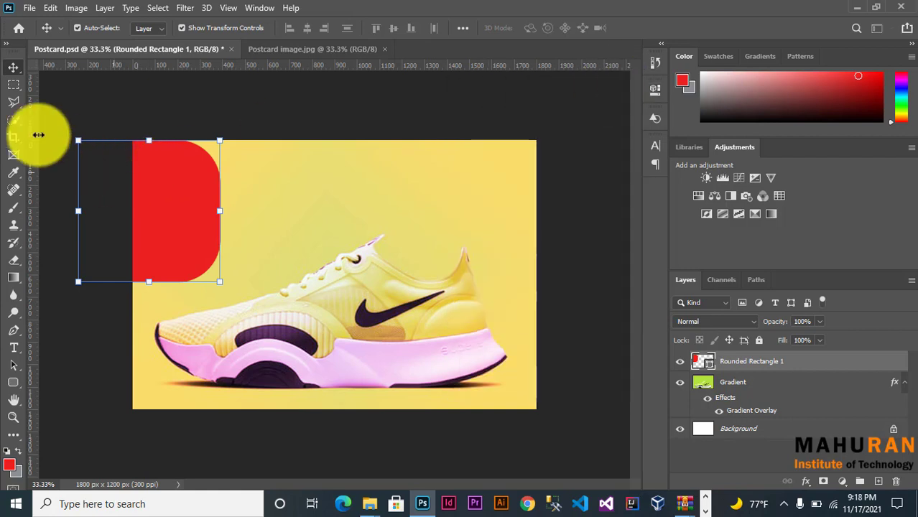
left_click(329, 229)
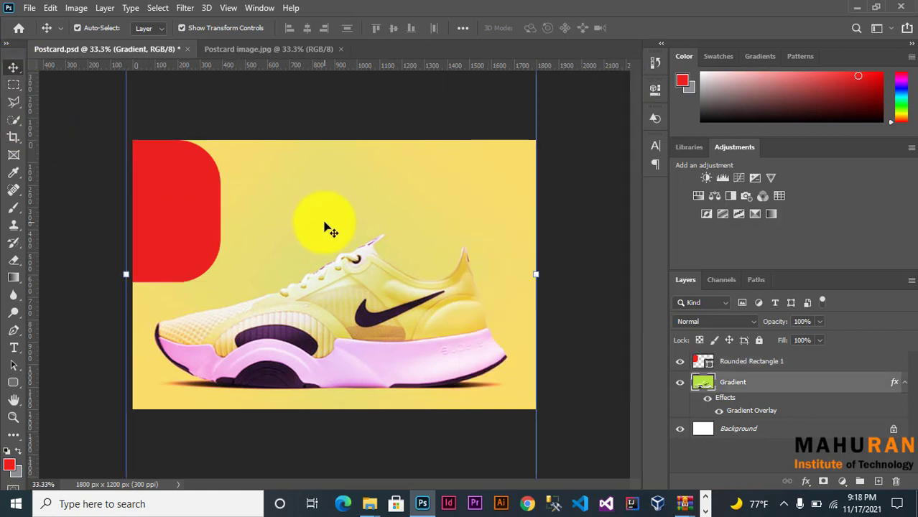
left_click(260, 48)
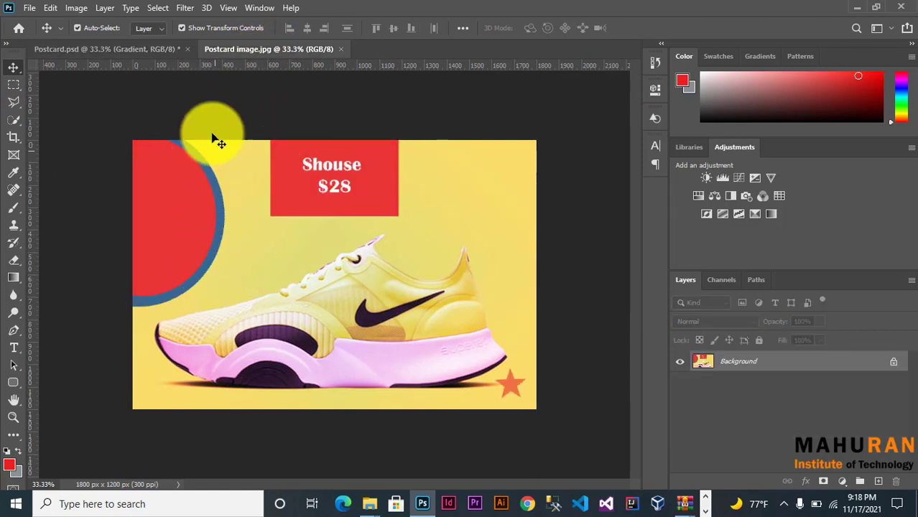
left_click(155, 50)
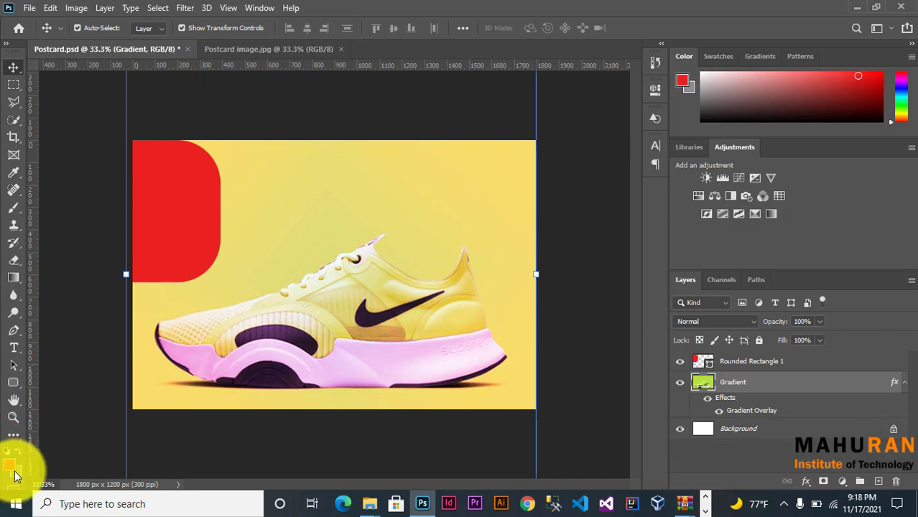
- Draw a new rounded rectangle above the top-left corner and move it toward the canvas
left_click(13, 382)
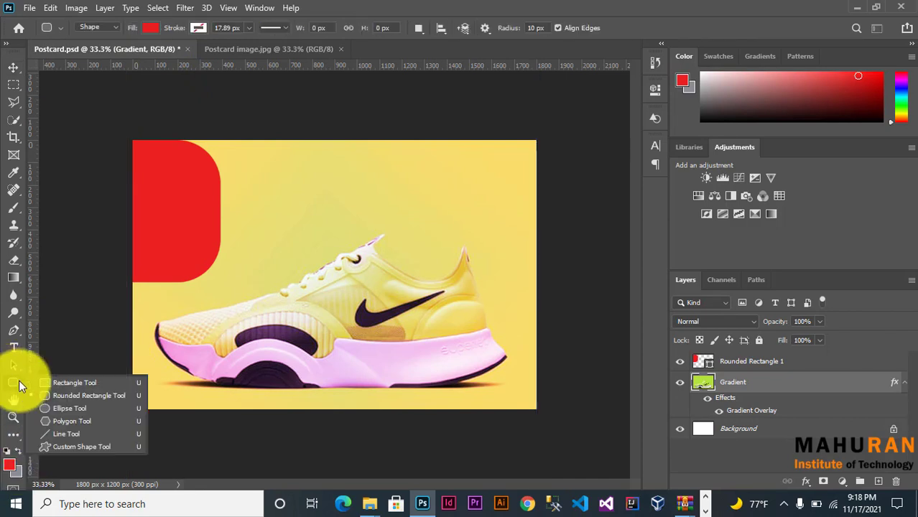
left_click(52, 392)
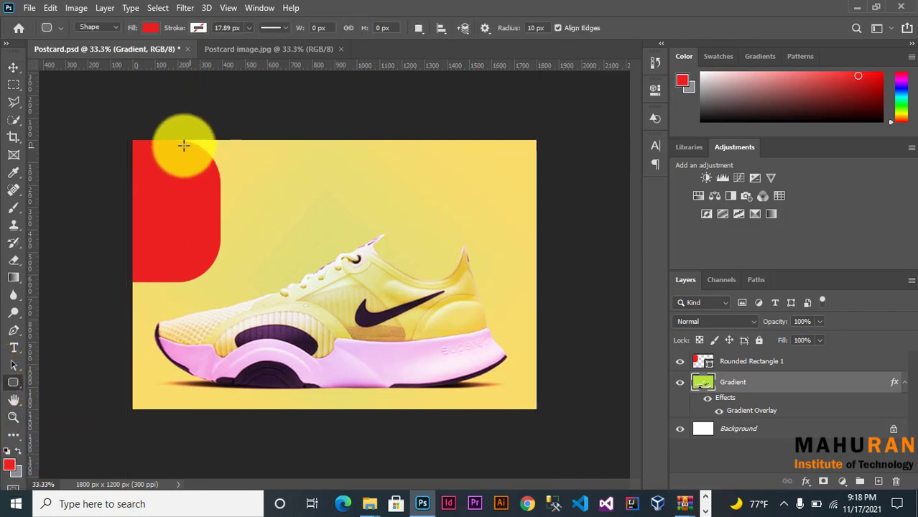
mouse_move(85, 89)
left_mouse_down()
mouse_move(227, 188)
mouse_move(173, 176)
left_mouse_up()
left_click(617, 87)
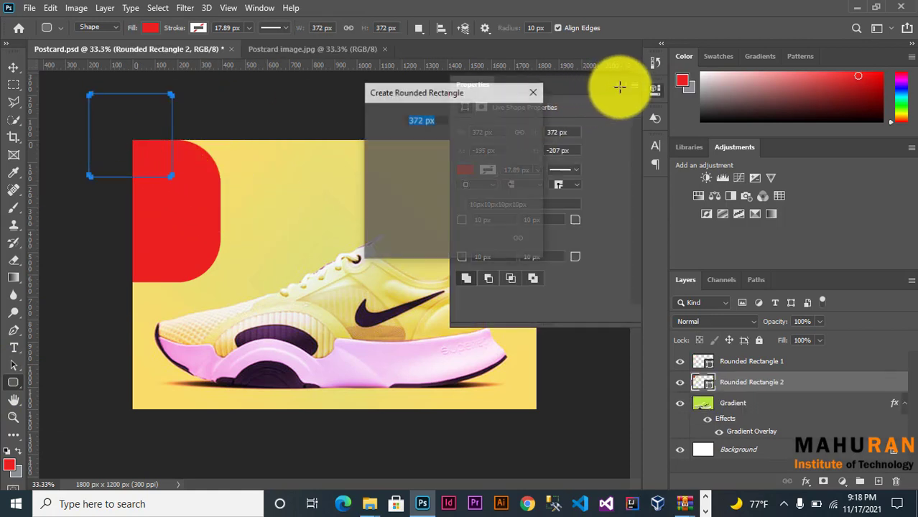
key("Escape")
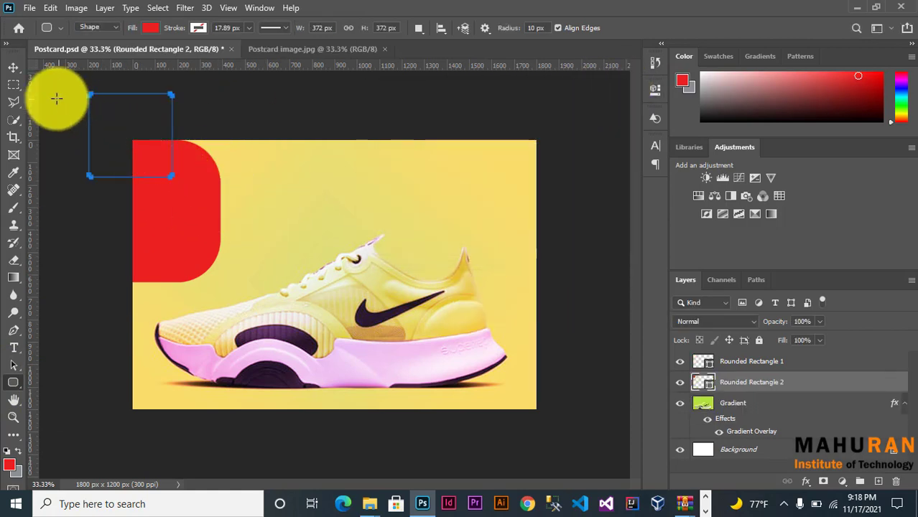
left_click(14, 68)
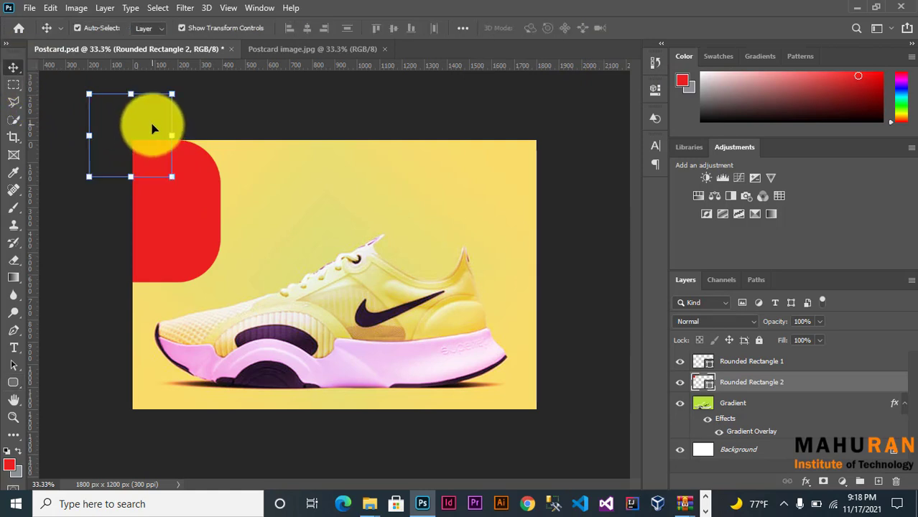
left_click_drag(153, 123, 211, 189)
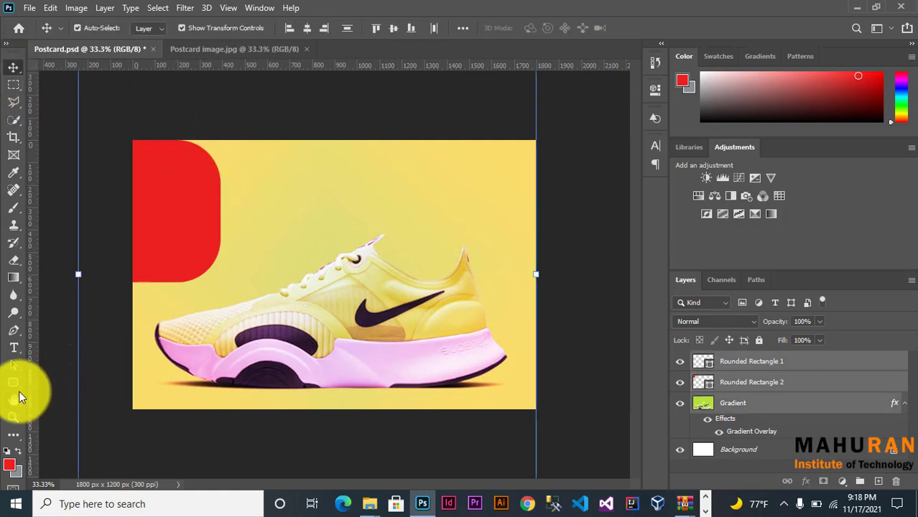
- Create a new red square rounded rectangle, scale it to about 170%, and place it at the postcard's top-left
key("u")
left_click(286, 172)
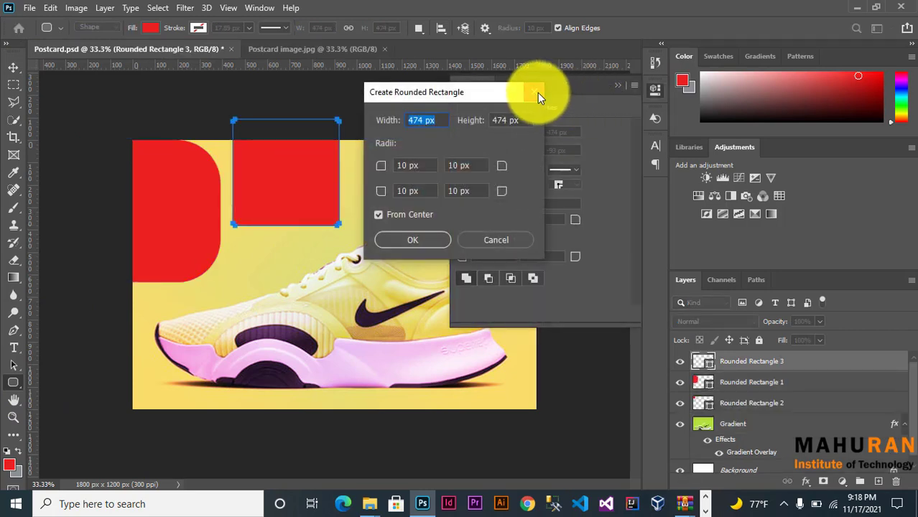
left_click(535, 92)
left_click(13, 67)
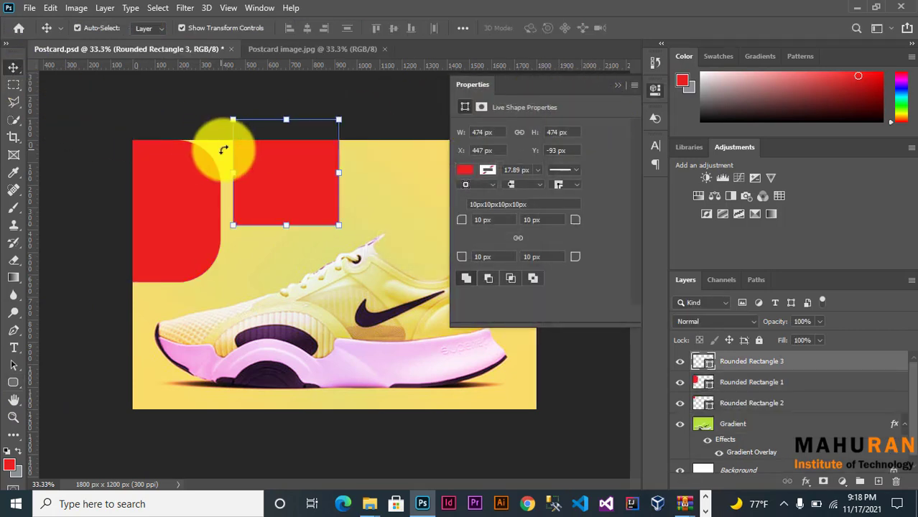
left_click_drag(270, 171, 197, 209)
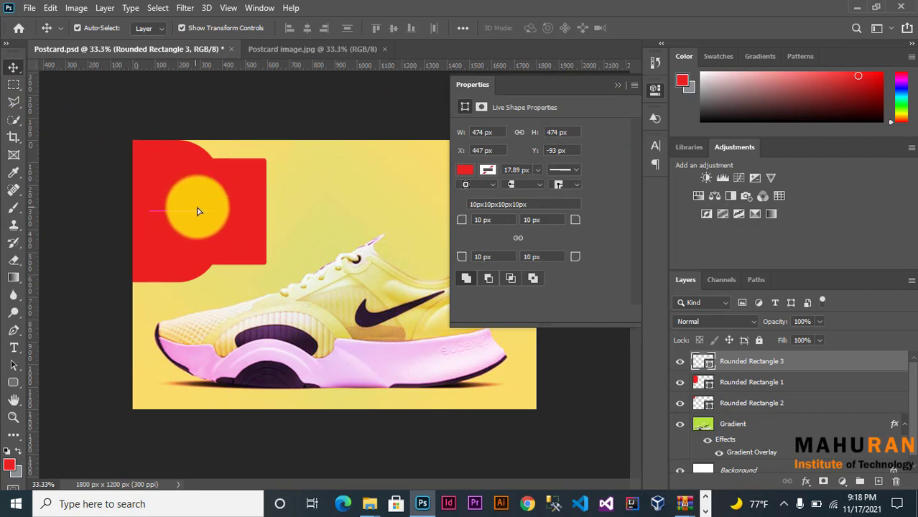
left_click(615, 86)
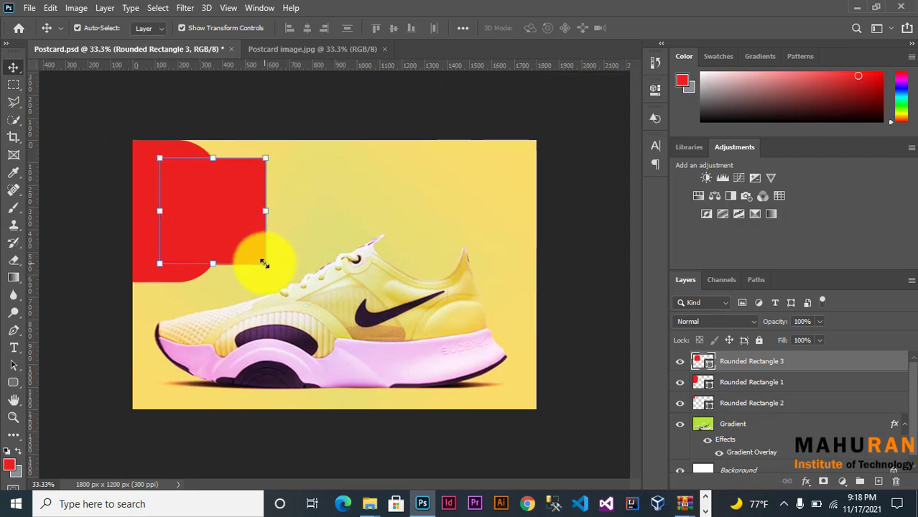
left_click_drag(326, 303, 350, 325)
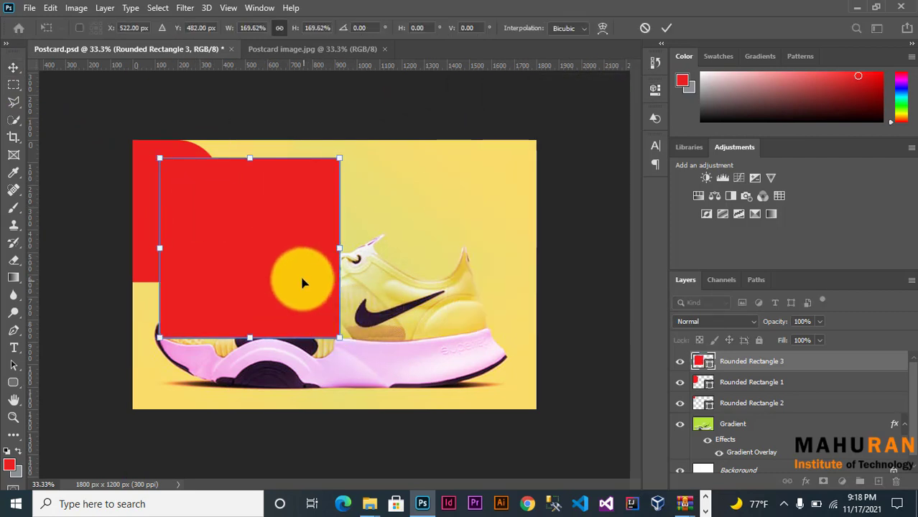
left_click_drag(303, 281, 189, 245)
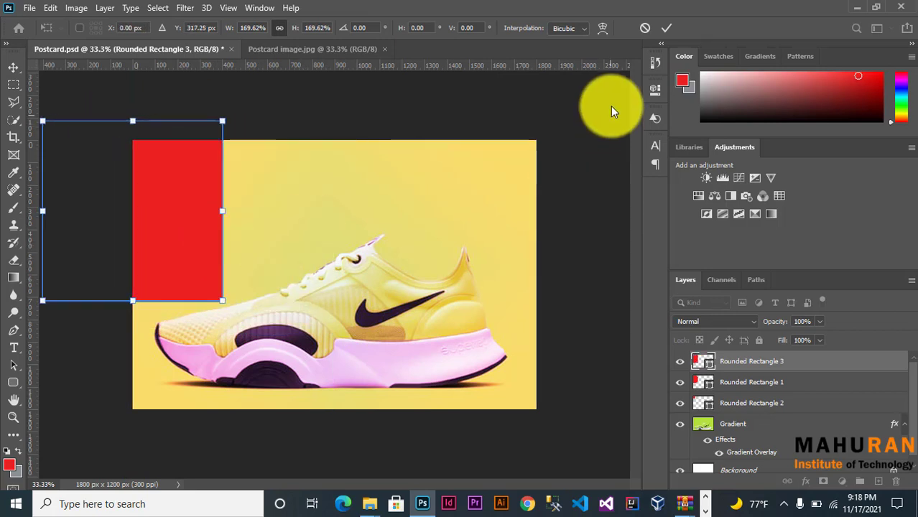
left_click(654, 90)
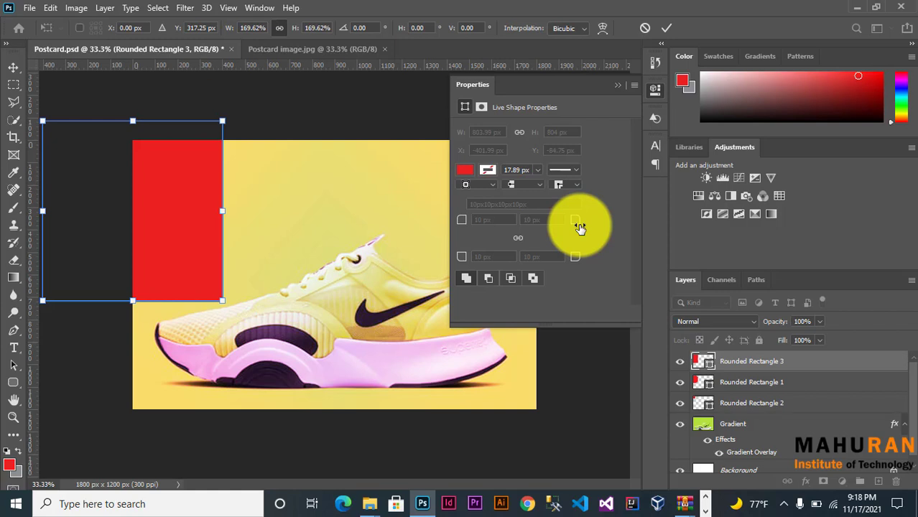
- Round Rounded Rectangle 3's right corners to 237 and 236 px and move it against the top edge
left_click(13, 70)
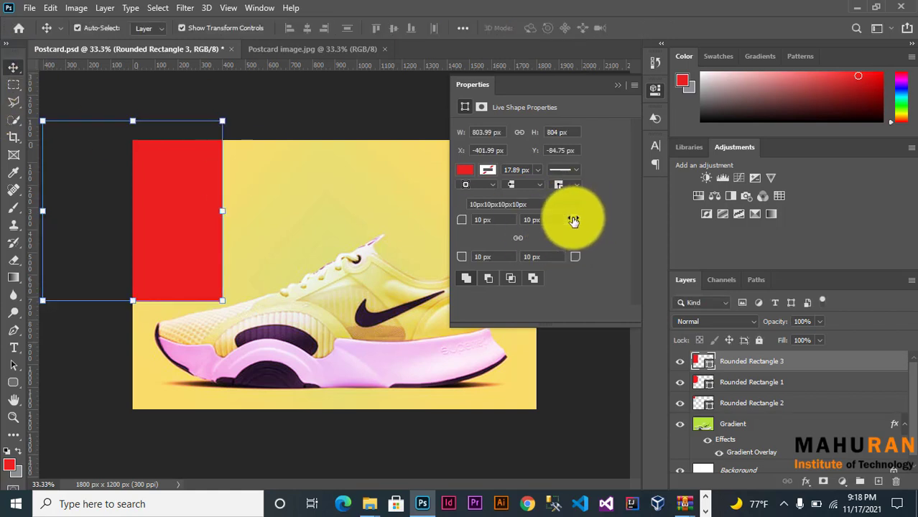
mouse_move(573, 221)
left_mouse_down()
mouse_move(711, 240)
mouse_move(563, 221)
left_mouse_up()
left_click_drag(577, 260, 729, 305)
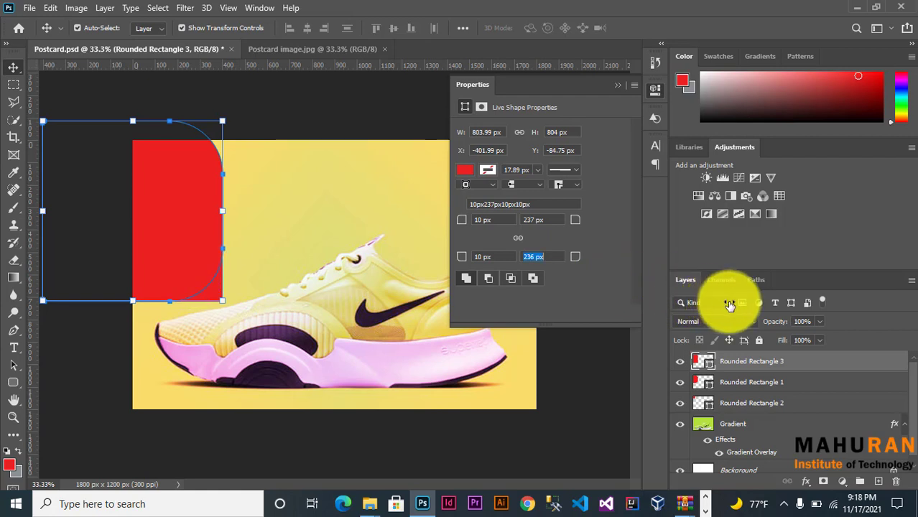
left_click(574, 256)
mouse_move(156, 176)
left_mouse_down()
mouse_move(173, 211)
mouse_move(202, 203)
left_mouse_up()
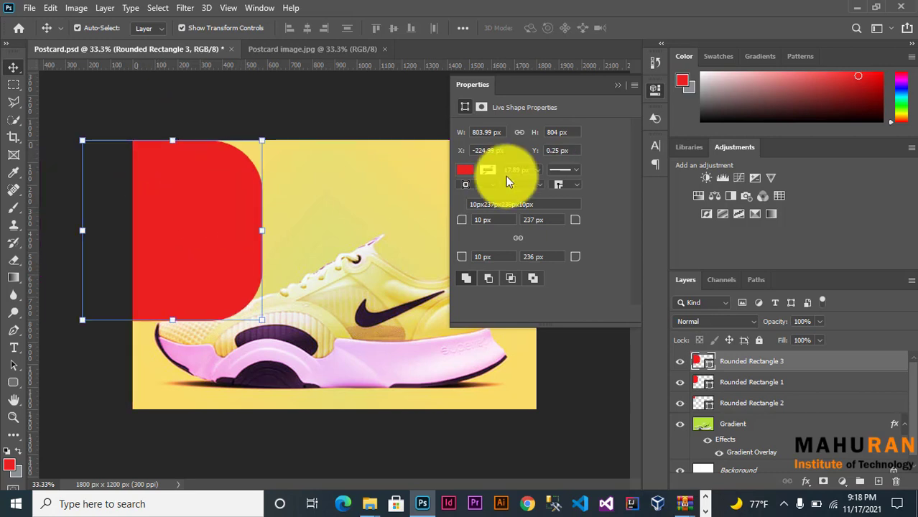
- After trying gradient, no fill and black, give Rounded Rectangle 3 a peach-orange fill
left_click(470, 171)
left_click(480, 241)
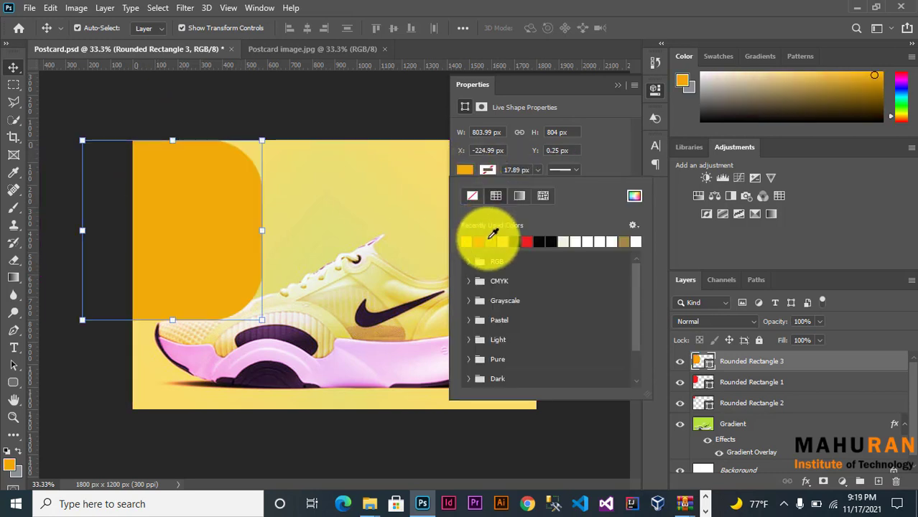
left_click(488, 170)
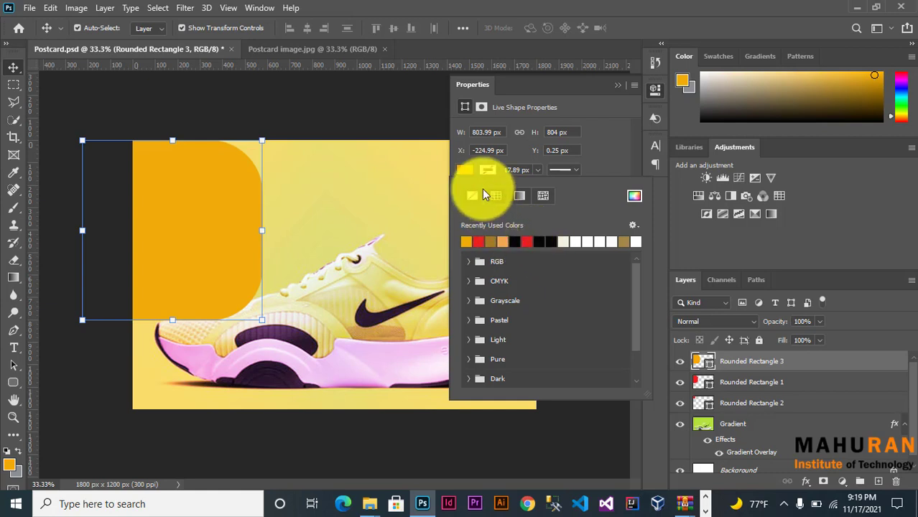
left_click(517, 196)
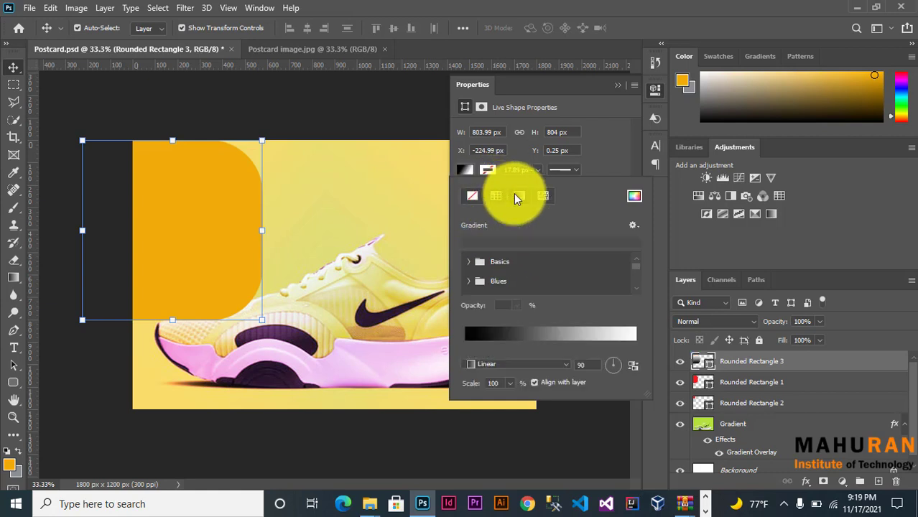
left_click(494, 196)
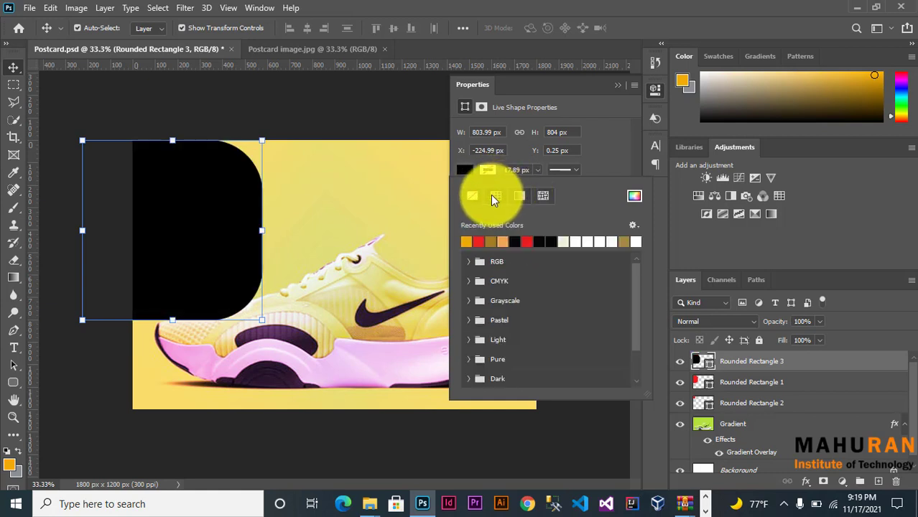
left_click(474, 197)
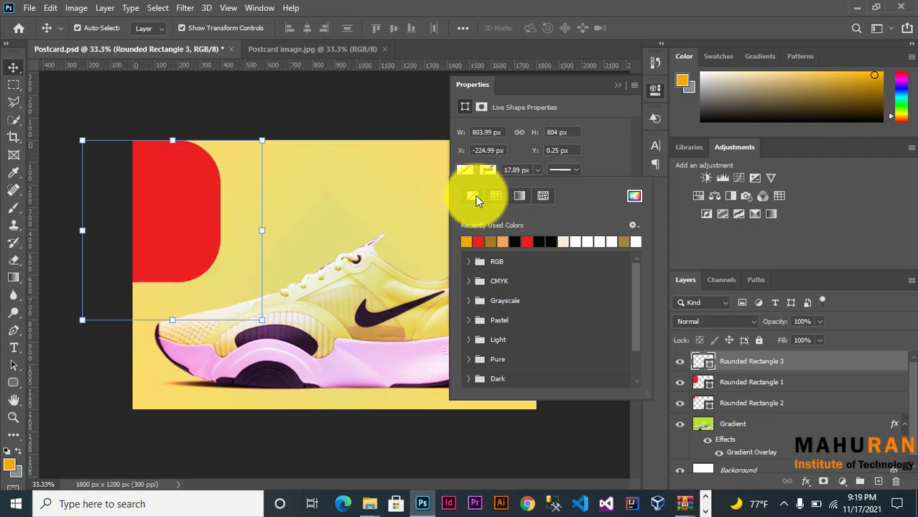
left_click(494, 196)
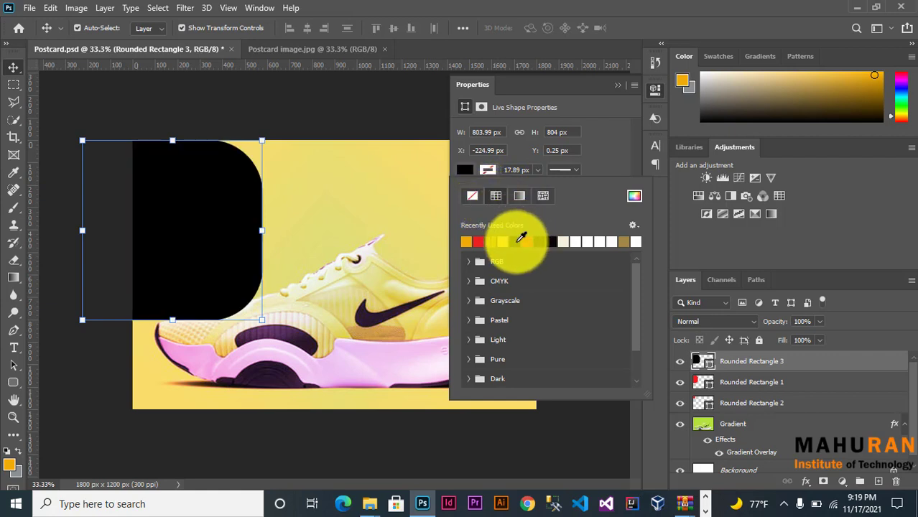
left_click(504, 239)
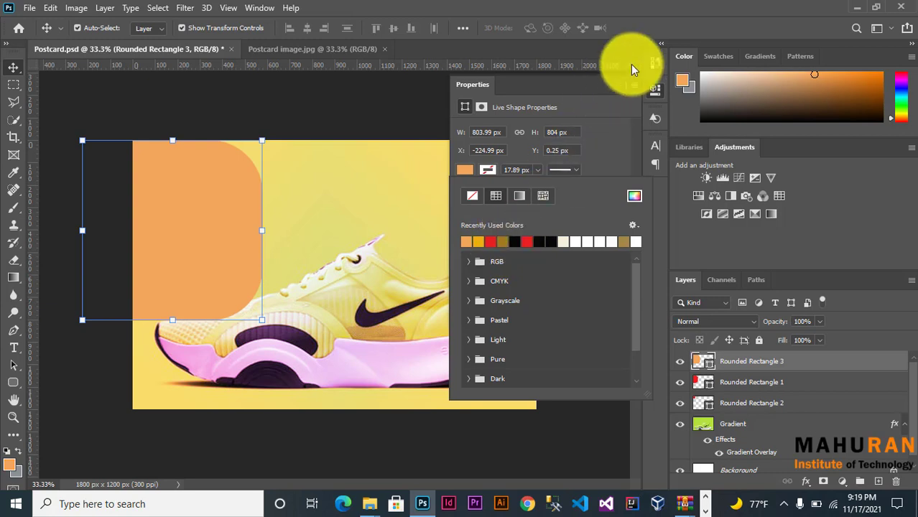
left_click(466, 119)
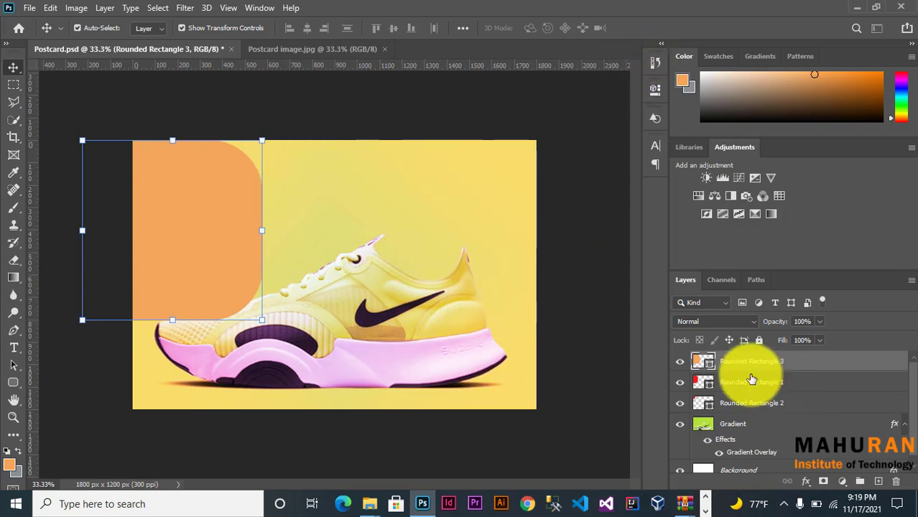
- Move Rounded Rectangle 1 above Rounded Rectangle 3 and shift the shapes left against the postcard edge
left_click_drag(750, 380, 741, 352)
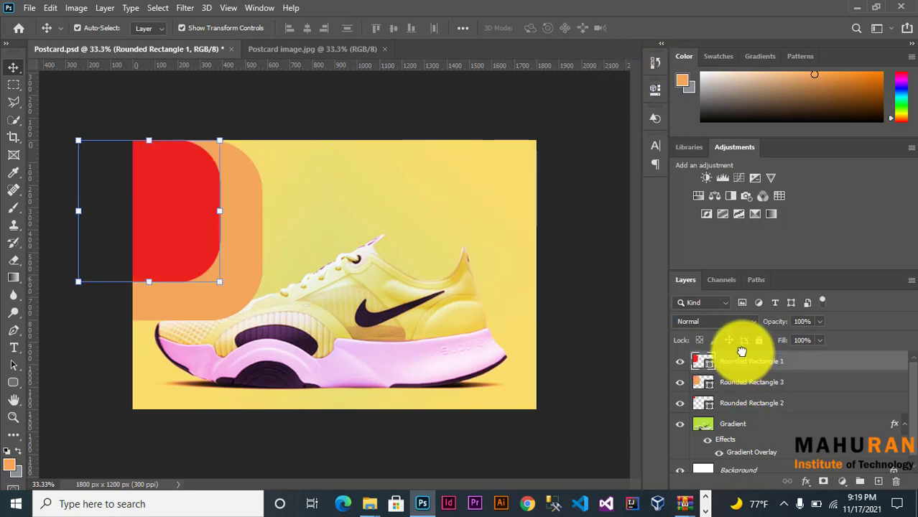
left_click(750, 383)
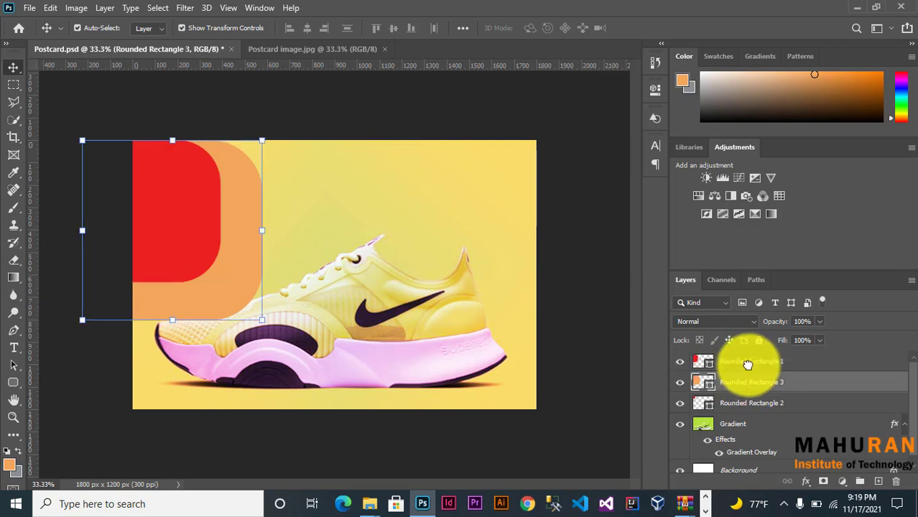
mouse_move(231, 267)
left_mouse_down()
mouse_move(214, 255)
mouse_move(219, 267)
left_mouse_up()
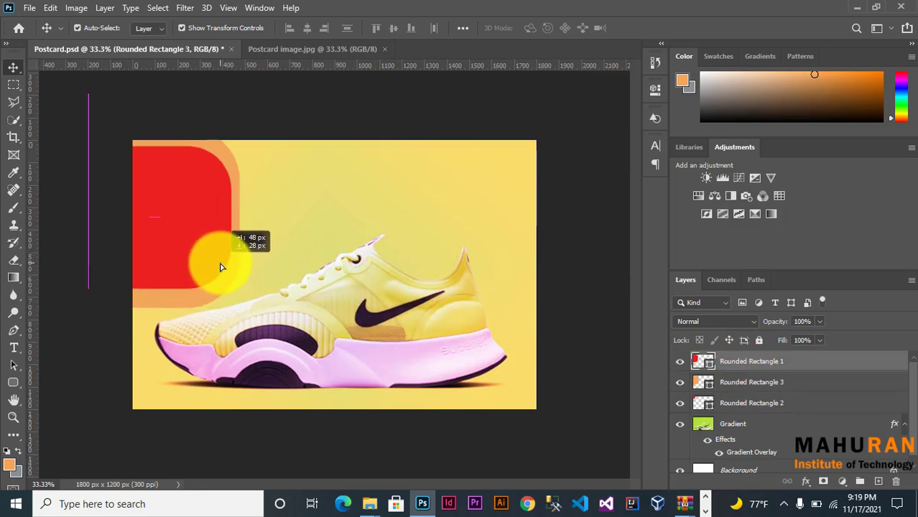
key("ctrl+t")
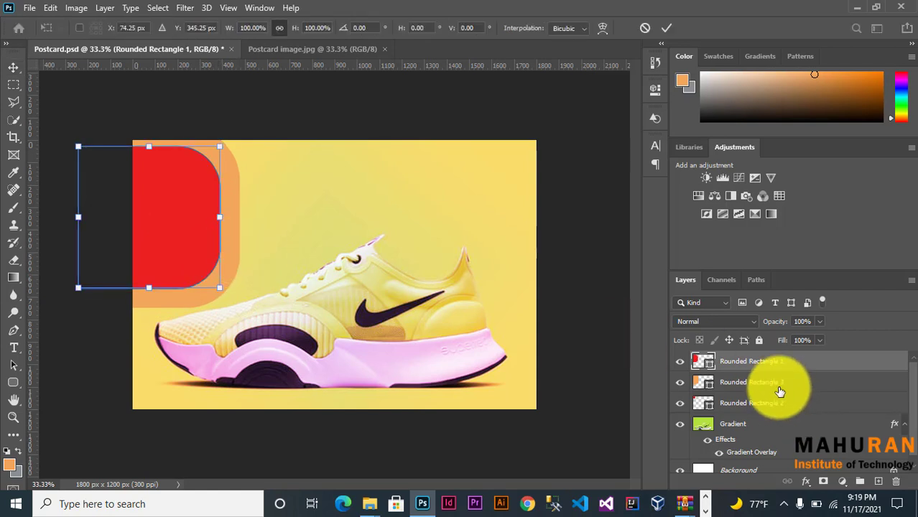
left_click(772, 385)
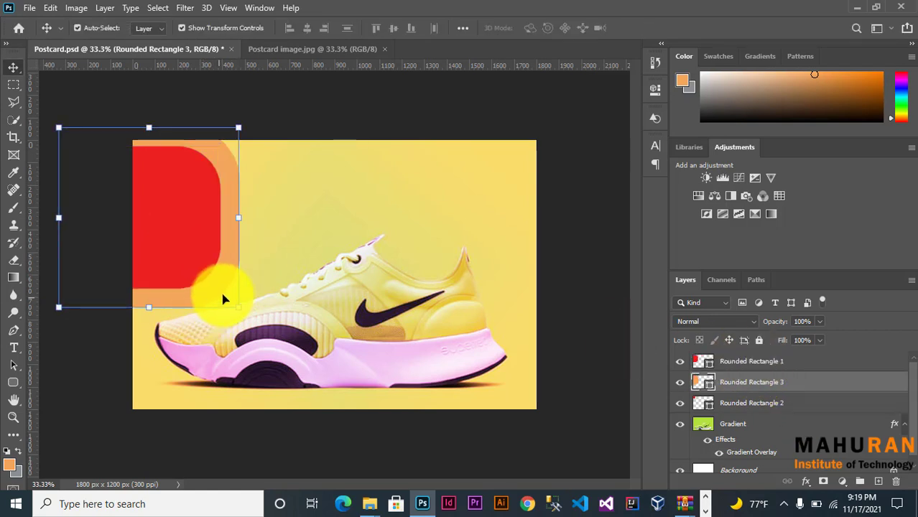
mouse_move(223, 294)
left_mouse_down()
mouse_move(213, 297)
mouse_move(235, 297)
left_mouse_up()
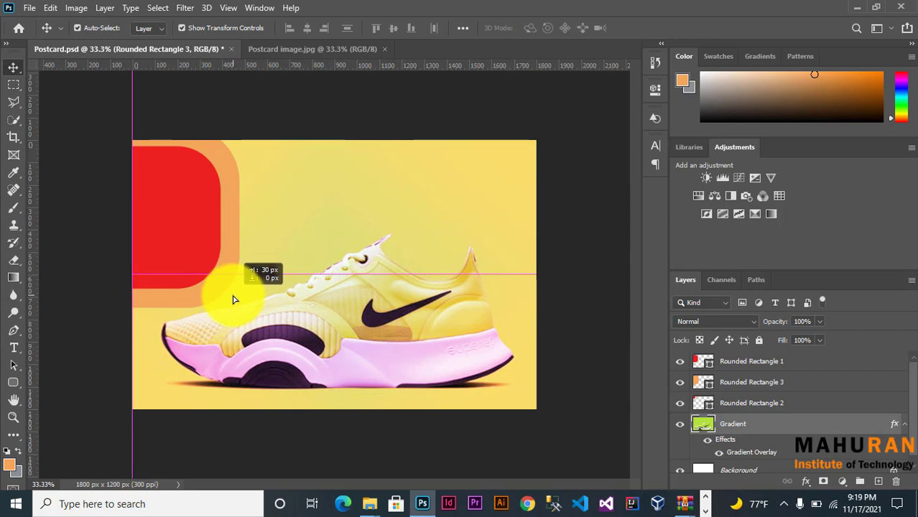
- Reposition and scale the peach Rounded Rectangle 3 to about 91% so it rings the red tab
left_click(742, 382)
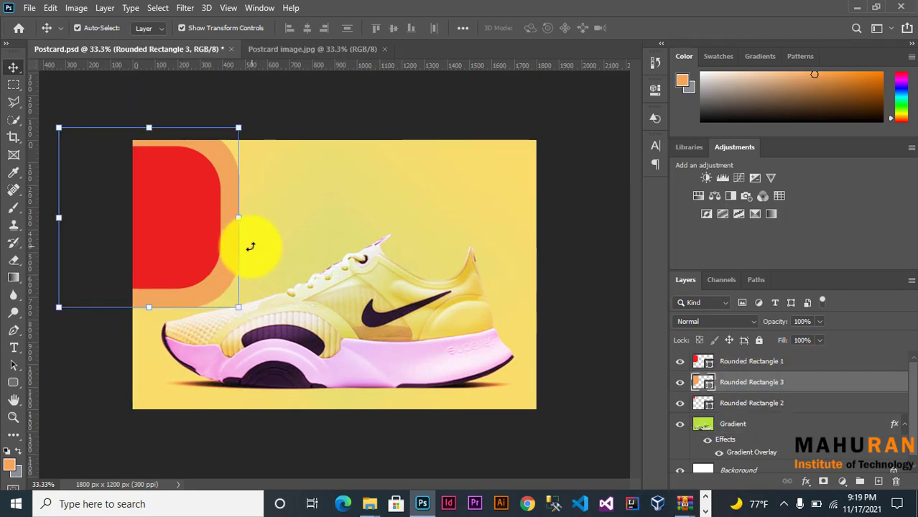
left_click_drag(234, 250, 225, 250)
left_click_drag(225, 130, 221, 160)
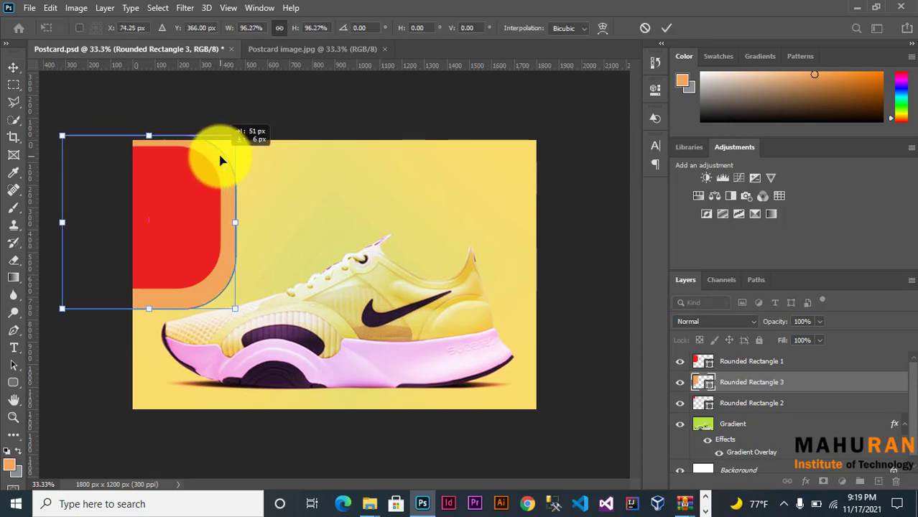
left_click_drag(153, 308, 154, 299)
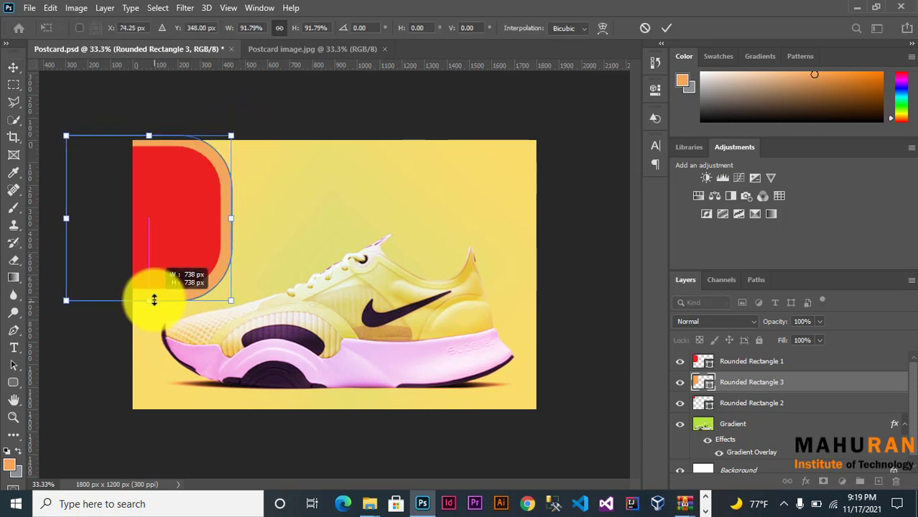
left_click(82, 79)
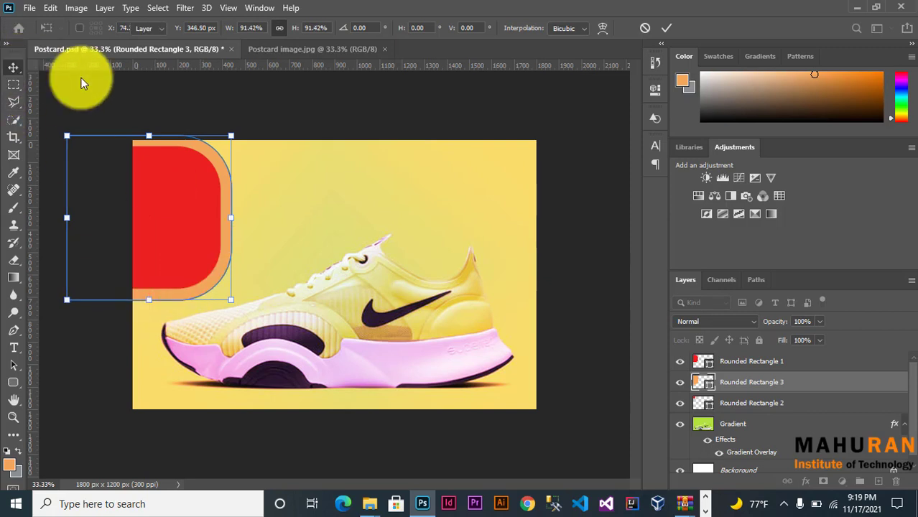
left_click(400, 184)
left_click(560, 206)
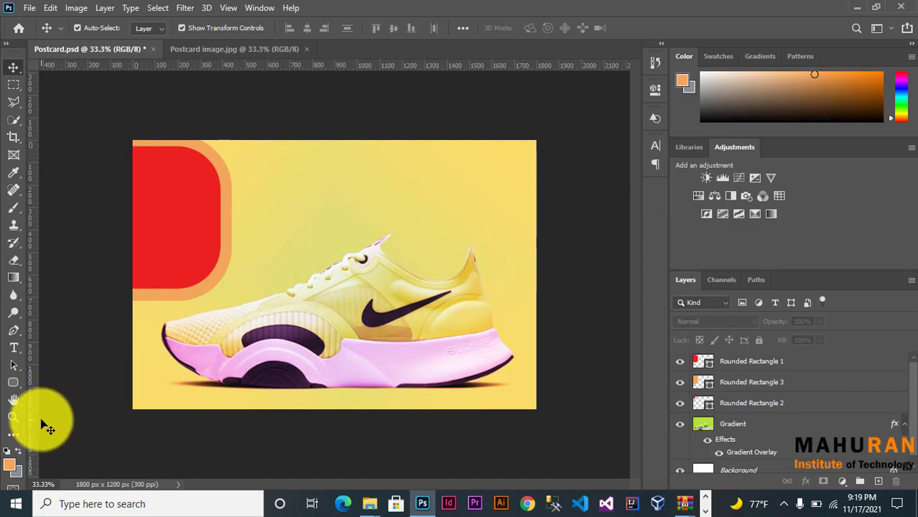
- Draw a rectangle near the top centre with the Rectangle Tool and fill it black
left_click(6, 390)
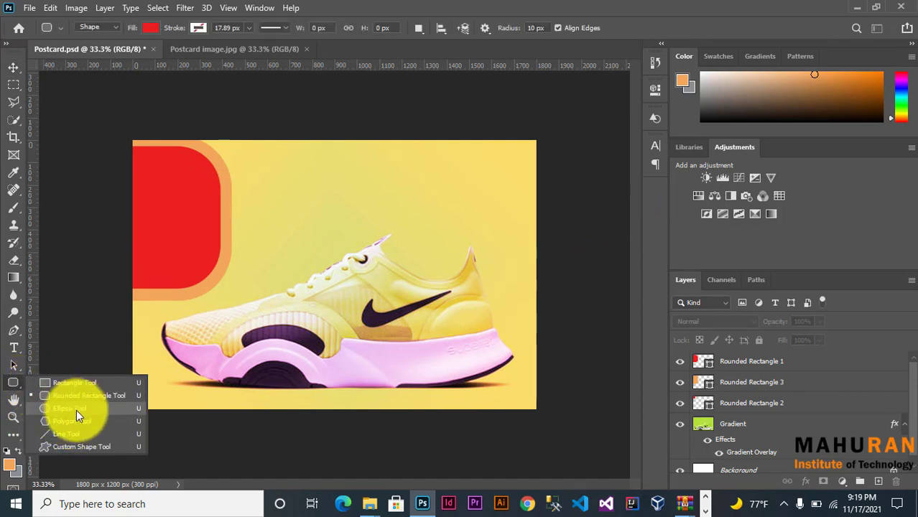
left_click(83, 383)
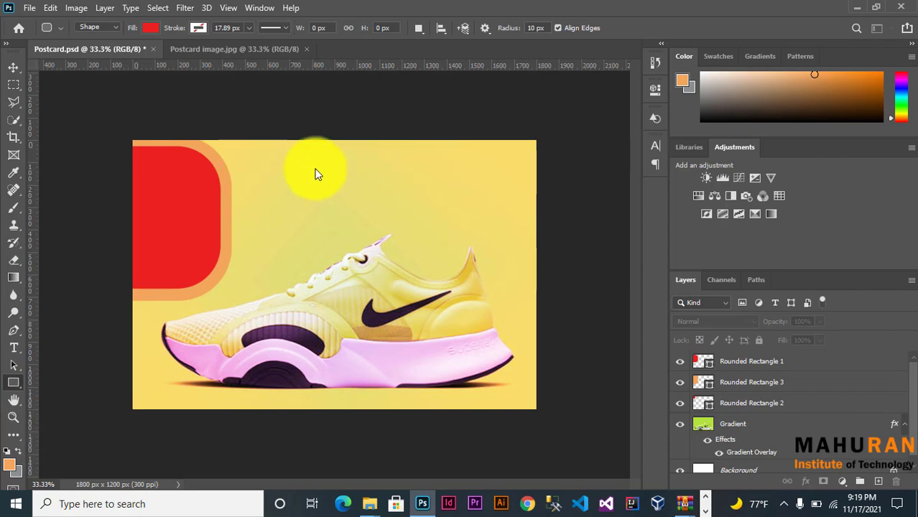
mouse_move(327, 164)
left_mouse_down()
mouse_move(268, 181)
mouse_move(669, 187)
mouse_move(558, 188)
left_mouse_up()
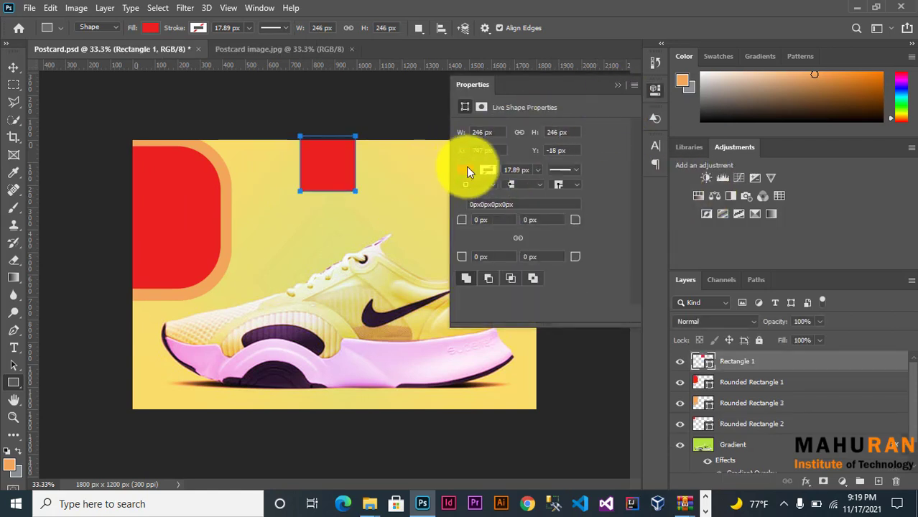
left_click(466, 170)
left_click(467, 170)
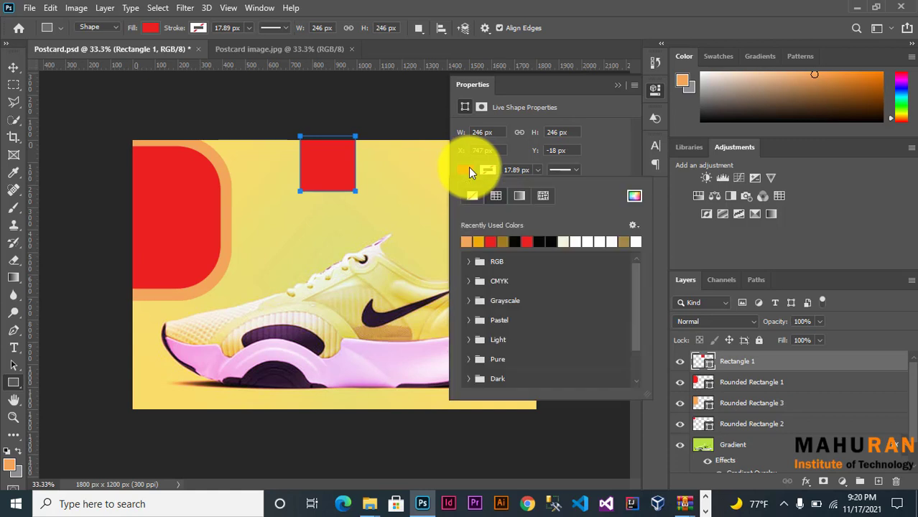
left_click(466, 241)
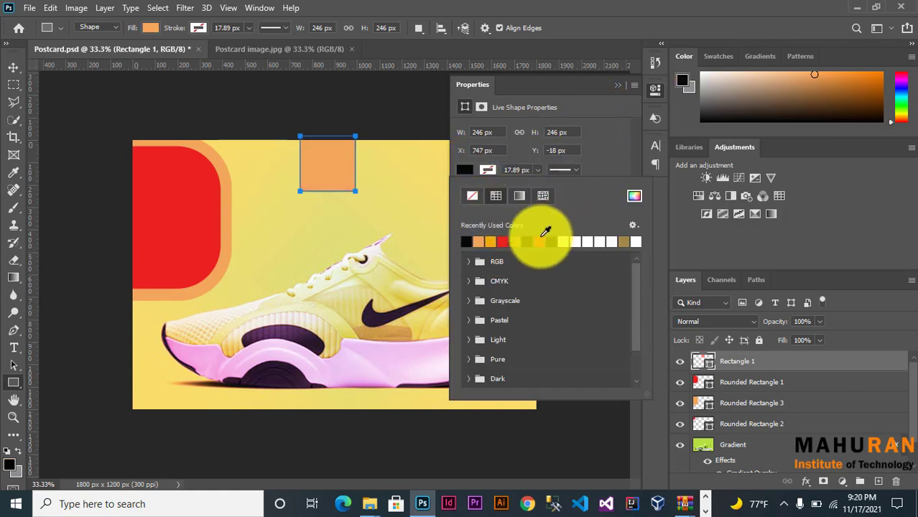
left_click(542, 239)
left_click(617, 84)
left_click(617, 84)
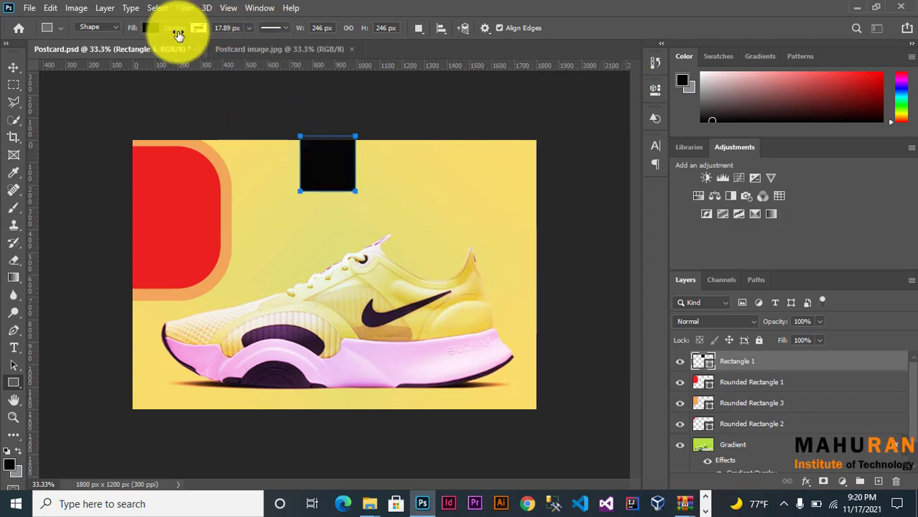
- Scale the black Rectangle 1 to about 315% and position it across the postcard's top centre
left_click(14, 67)
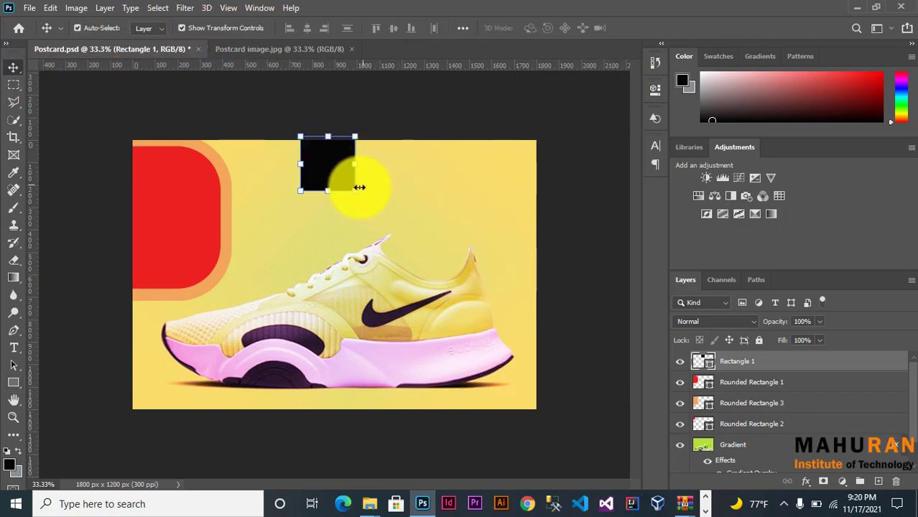
key("ctrl+t")
left_click_drag(471, 211, 470, 210)
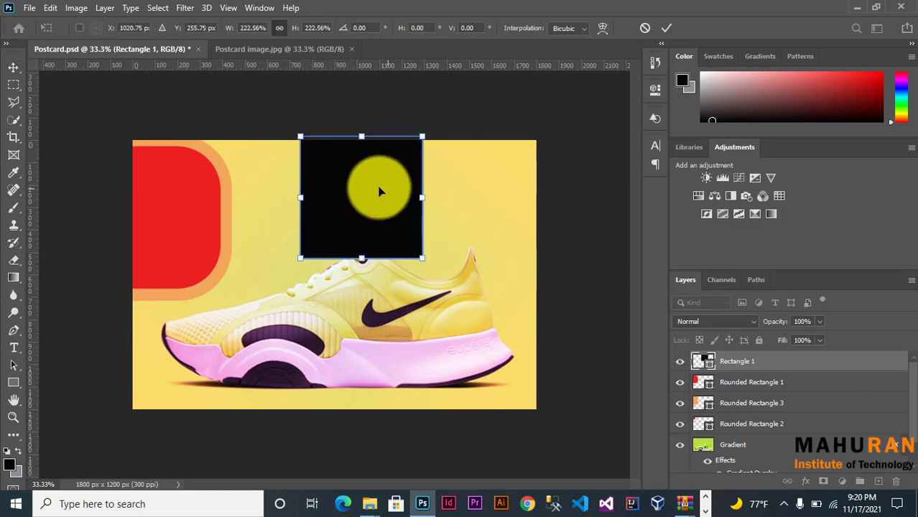
mouse_move(377, 187)
left_mouse_down()
mouse_move(411, 159)
mouse_move(471, 167)
mouse_move(420, 137)
left_mouse_up()
mouse_move(414, 180)
left_mouse_down()
mouse_move(413, 158)
mouse_move(381, 160)
mouse_move(387, 172)
left_mouse_up()
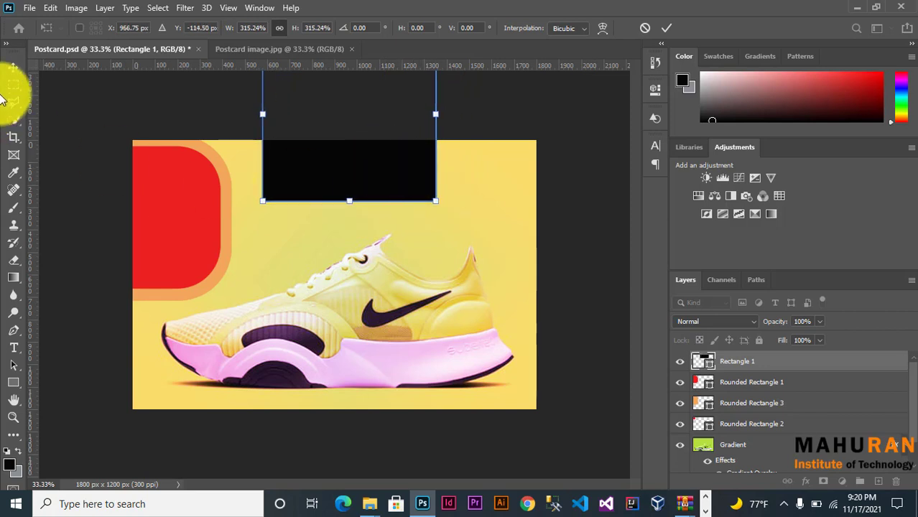
left_click(12, 69)
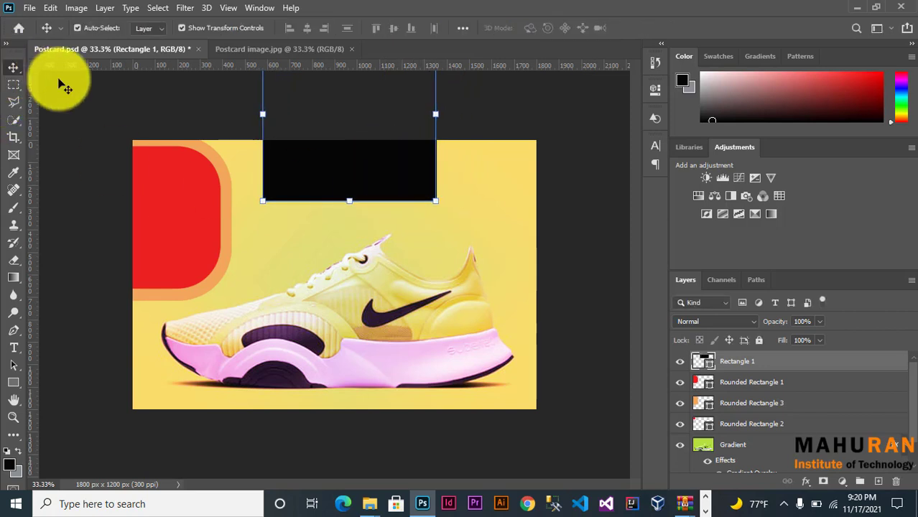
- Move the Shoues text layer below Rectangle 1 in the Layers panel
left_click(12, 348)
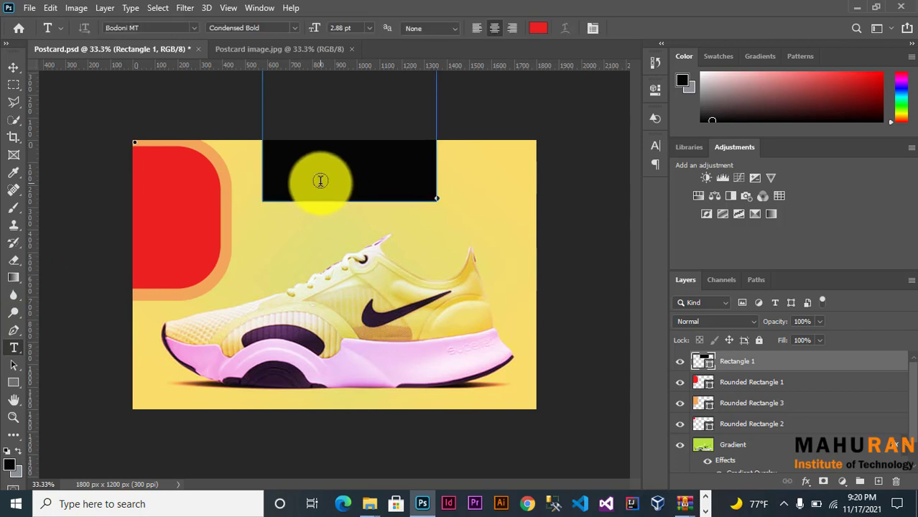
left_click(321, 180)
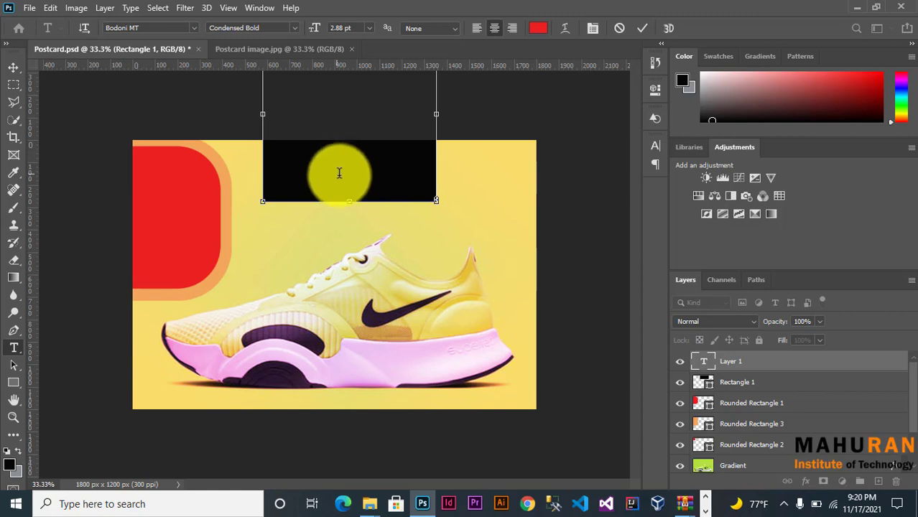
left_click(742, 378)
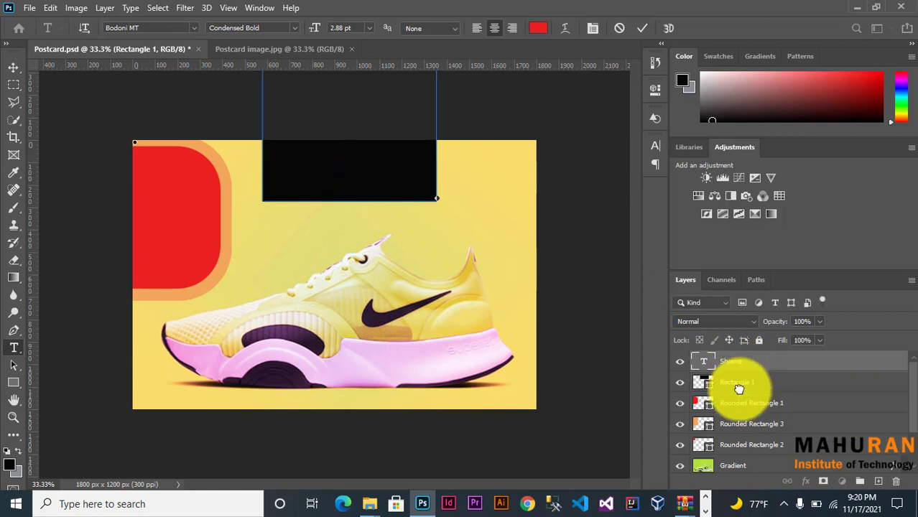
left_click_drag(737, 367, 737, 383)
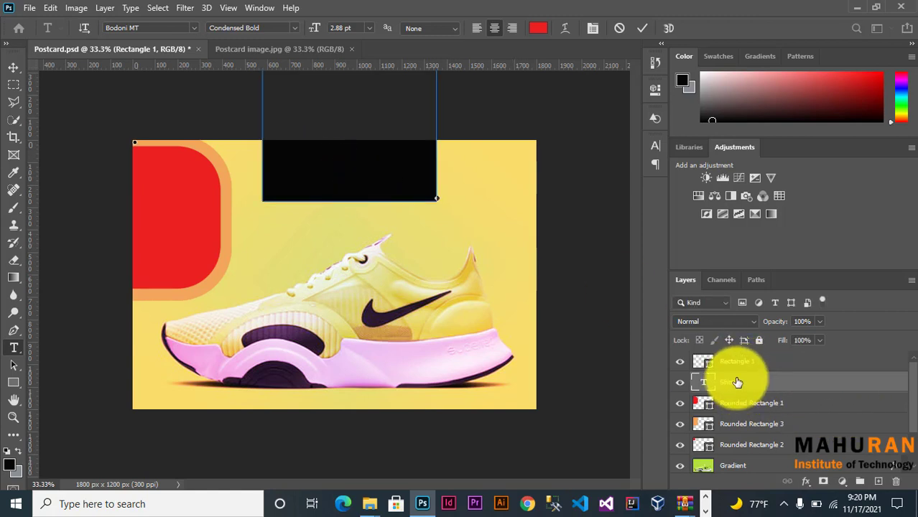
- Start a new text layer on the black rectangle with text colour #f8f1f1
left_click(291, 170)
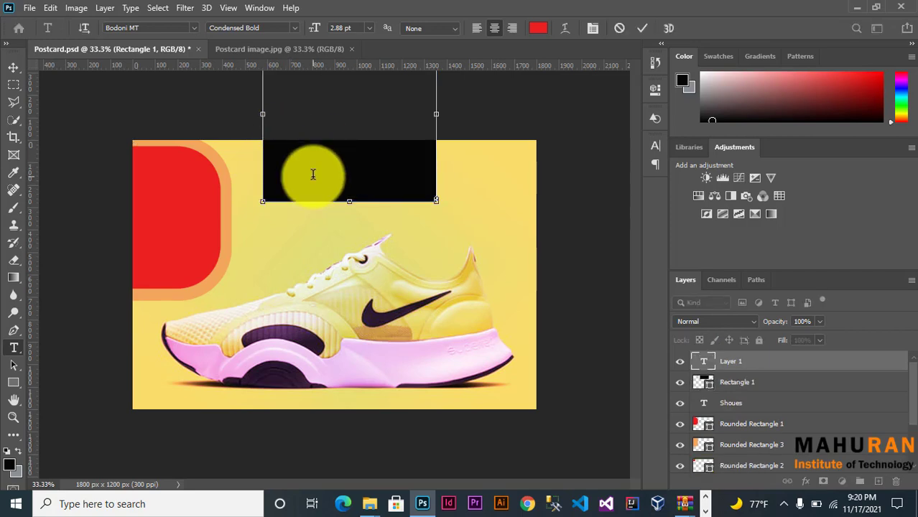
left_click(538, 28)
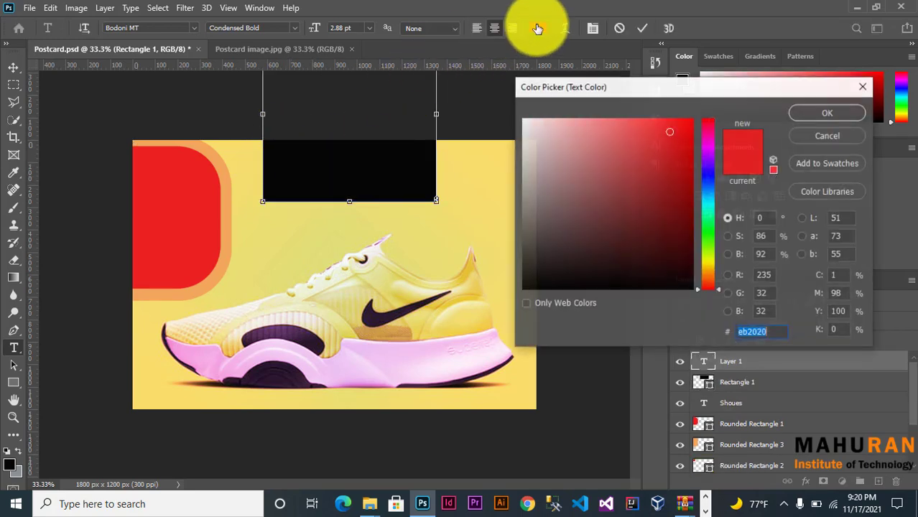
left_click(527, 122)
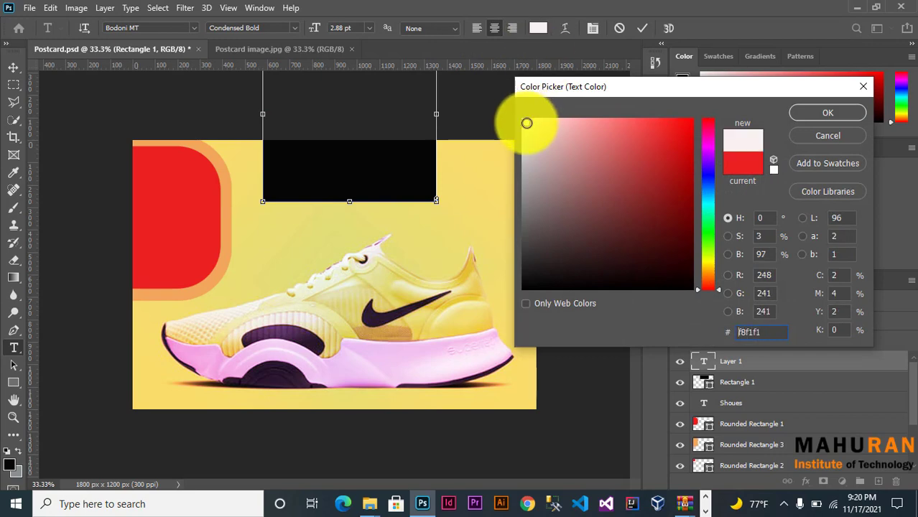
left_click(826, 112)
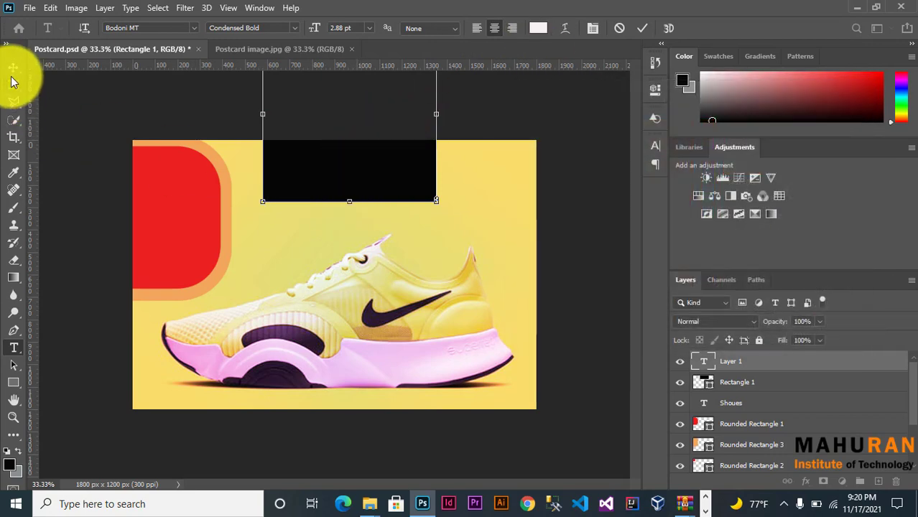
- Add 'Kabo $20' text and size it to sit centred inside the black rectangle
left_click(13, 67)
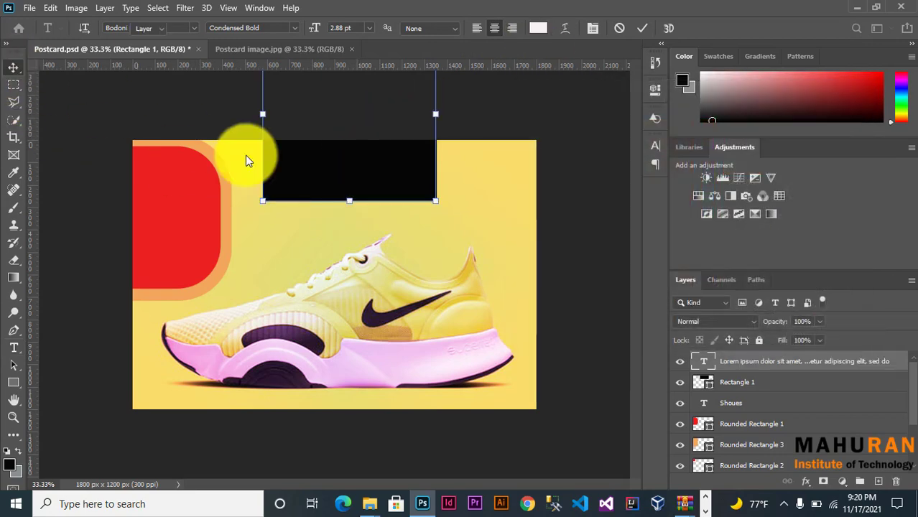
left_click(13, 347)
left_click(290, 191)
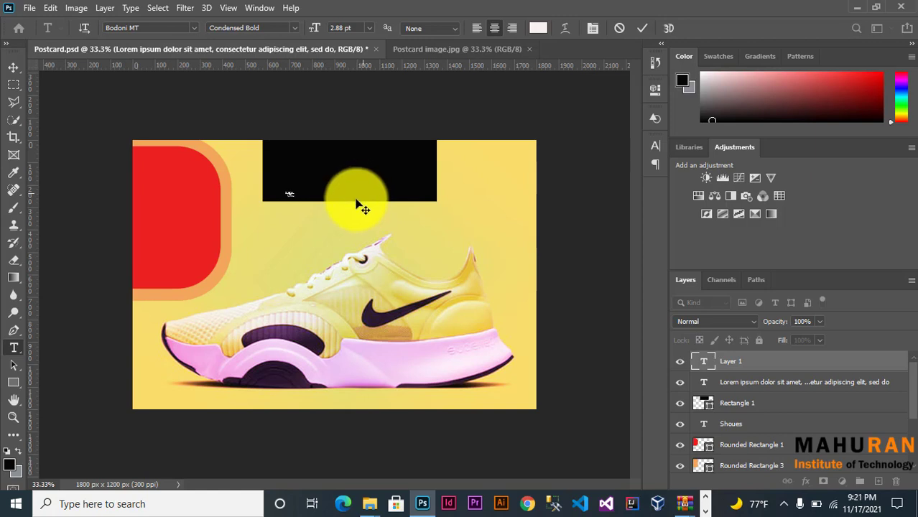
left_click_drag(294, 199, 421, 260)
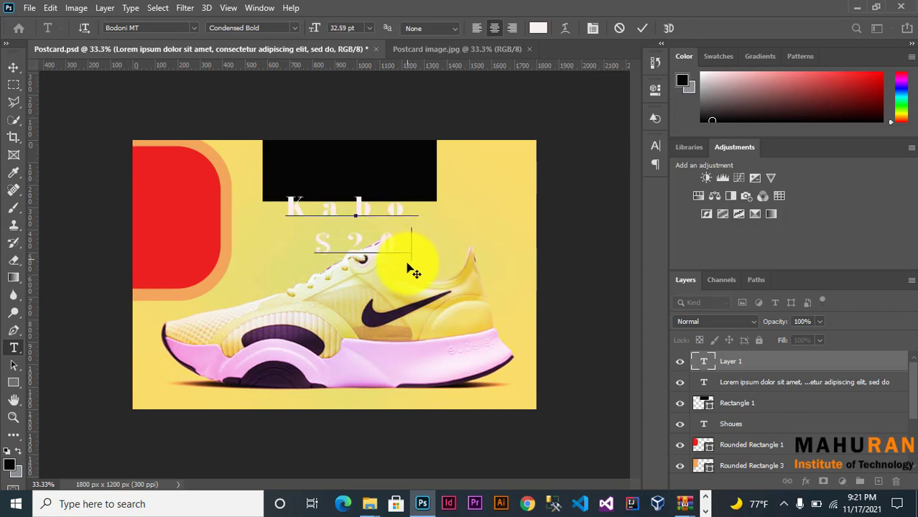
left_click_drag(413, 272, 407, 219)
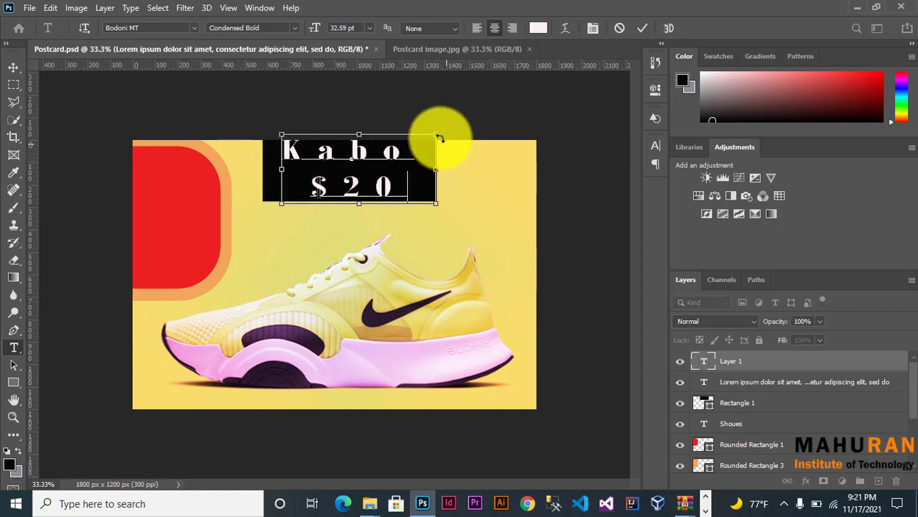
left_click_drag(435, 135, 410, 145)
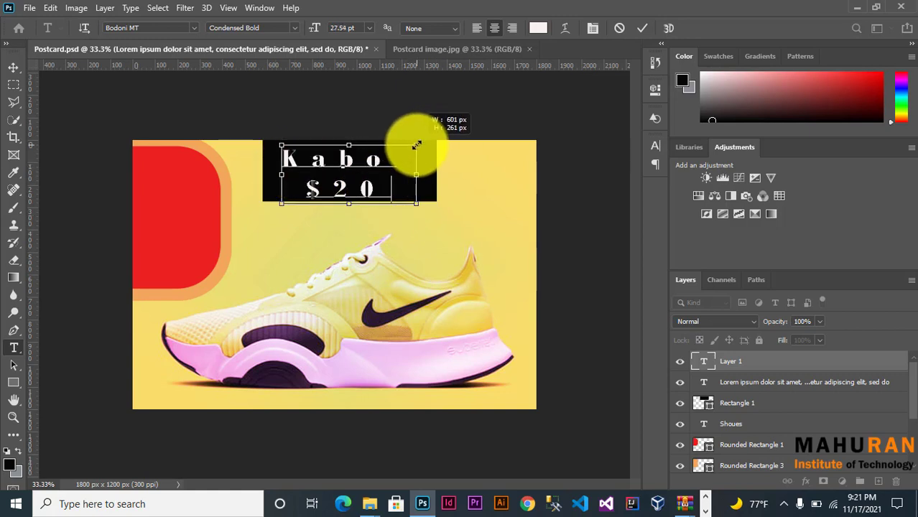
left_click_drag(416, 145, 425, 144)
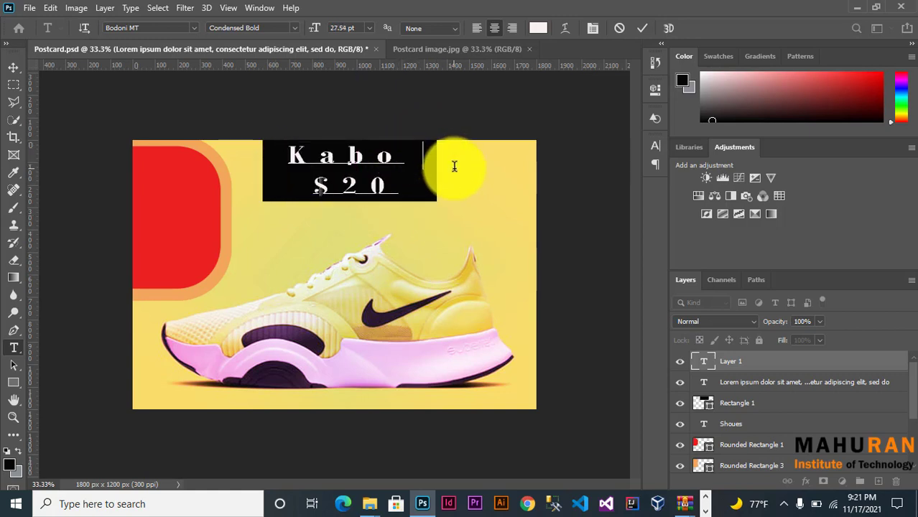
left_click(12, 69)
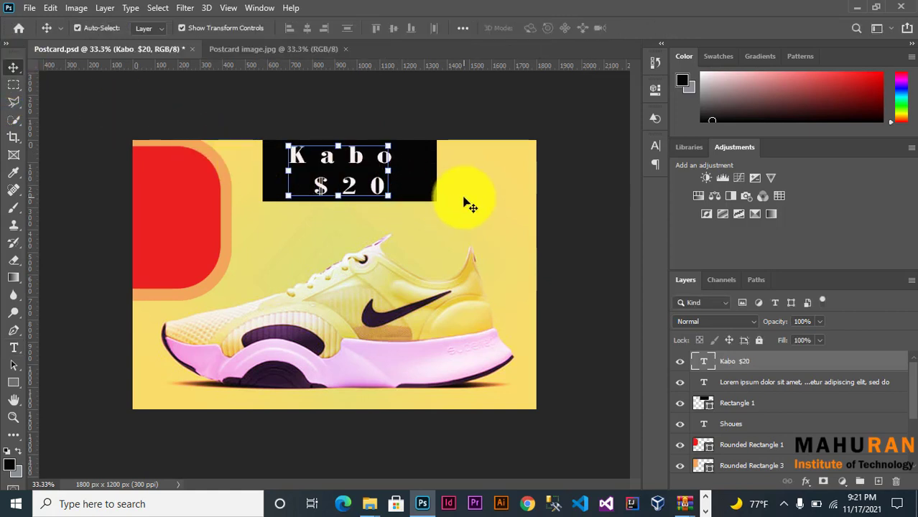
left_click(467, 201)
left_click(570, 201)
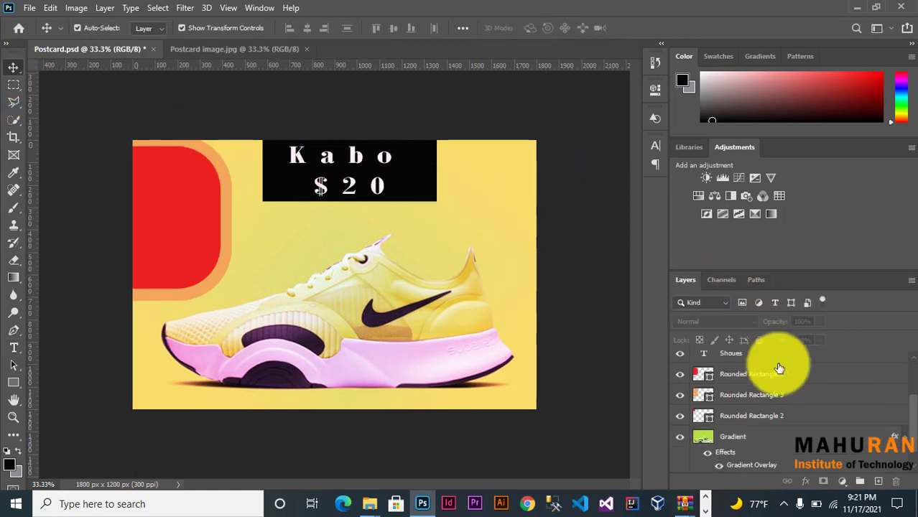
- Set Rectangle 1's corner radii to 38, 76, 133 and 139 px in Properties
scroll(898, 397, "up", 3)
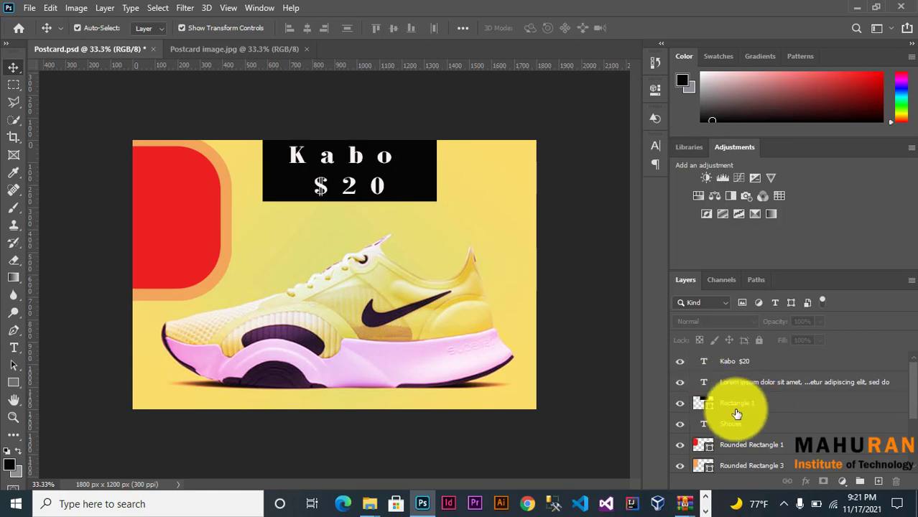
left_click(739, 407)
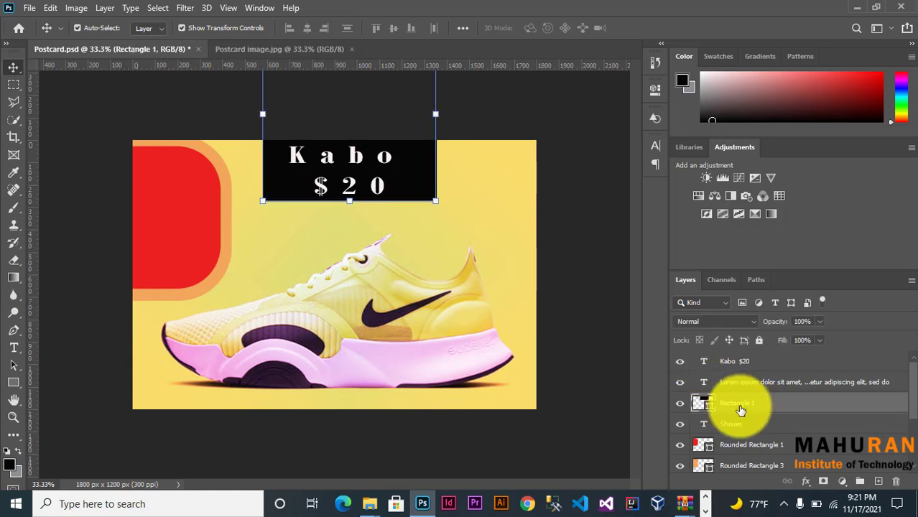
left_click(654, 89)
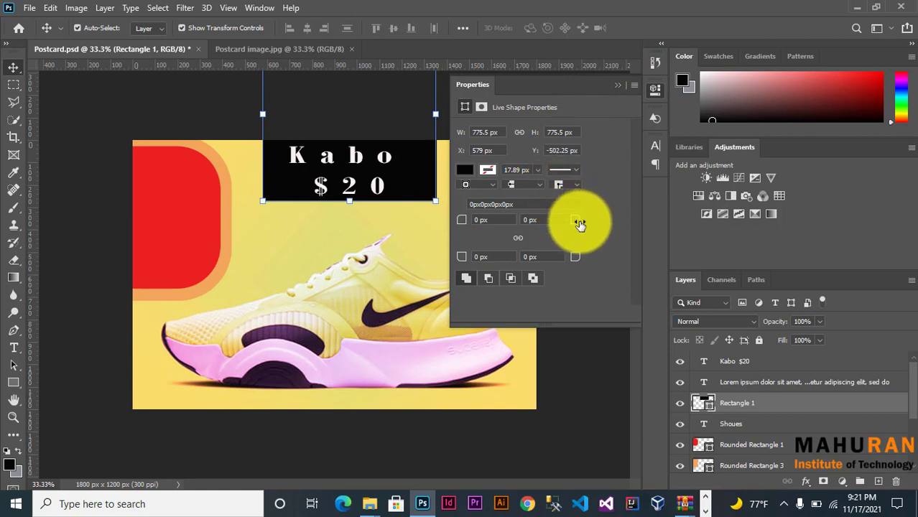
mouse_move(579, 225)
left_mouse_down()
mouse_move(618, 227)
mouse_move(557, 231)
left_mouse_up()
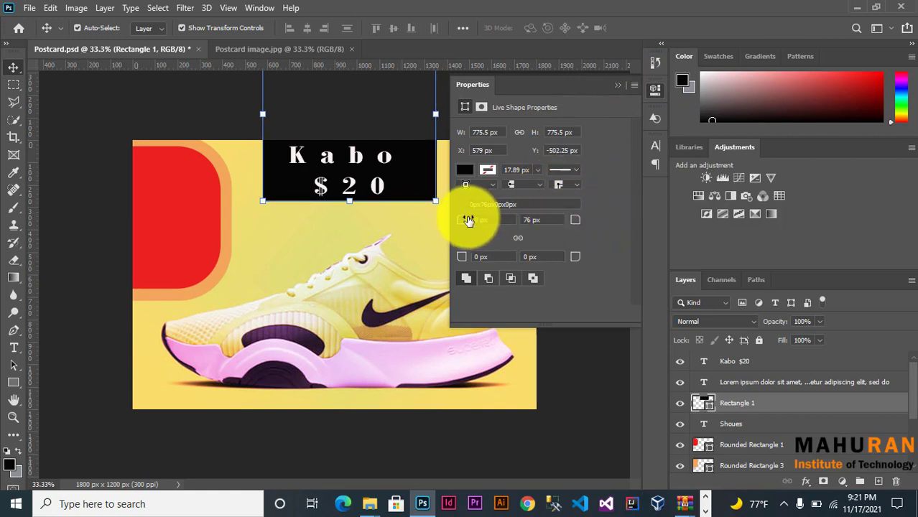
left_click_drag(468, 220, 484, 219)
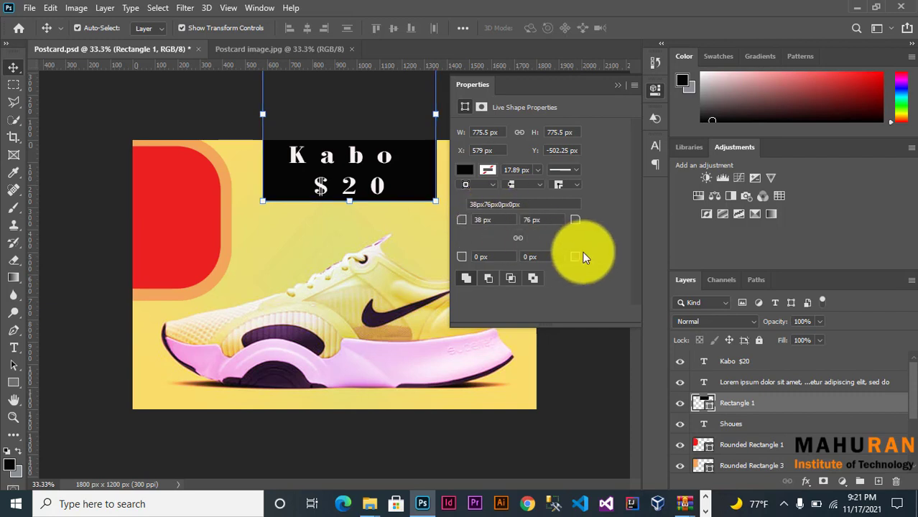
left_click_drag(580, 258, 667, 291)
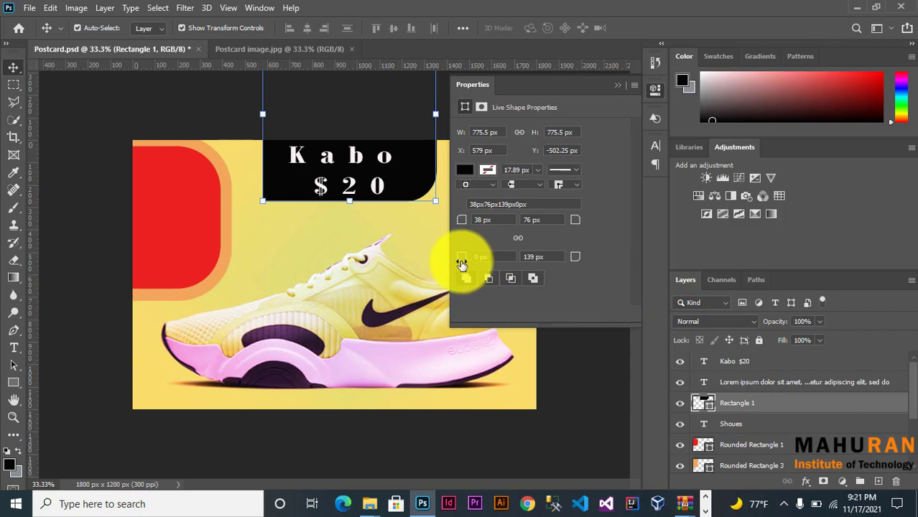
left_click_drag(465, 260, 550, 286)
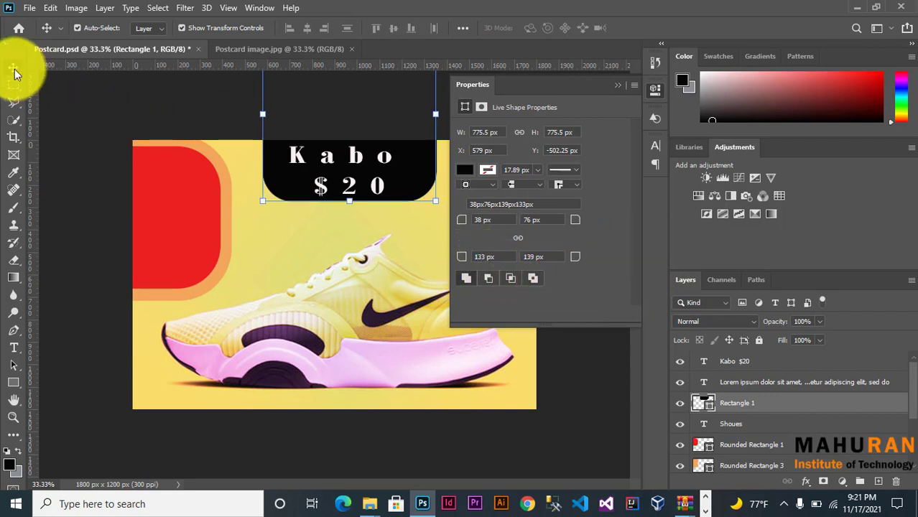
left_click(615, 84)
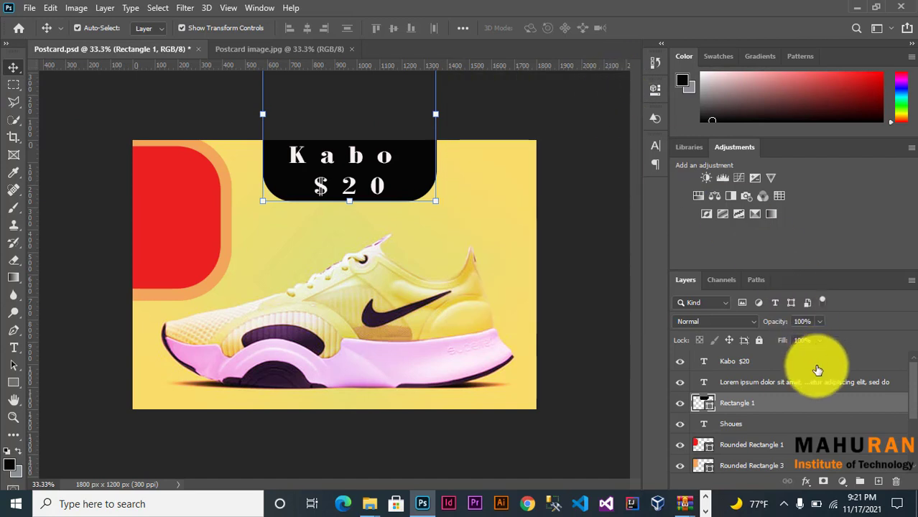
- Set Rectangle 1 to about 61% opacity, then minimize Photoshop to show the 4.Shapes folder
left_click(13, 67)
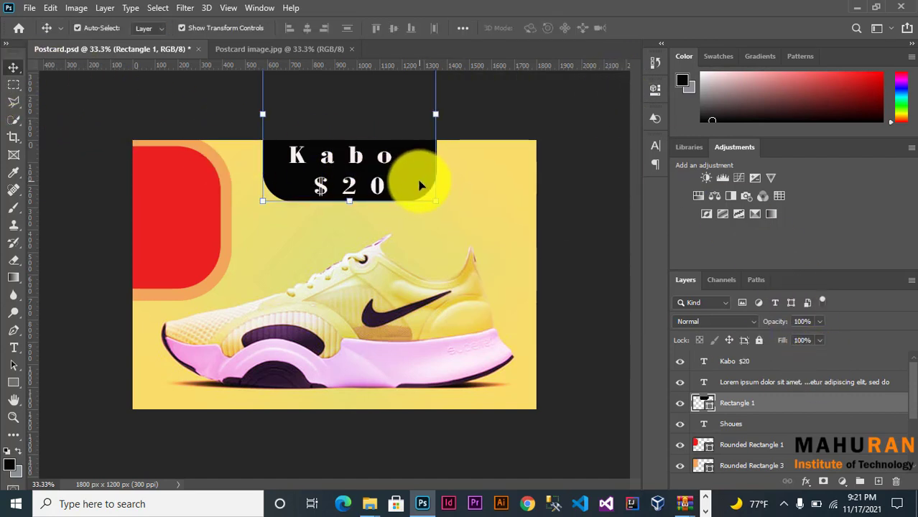
left_click(820, 320)
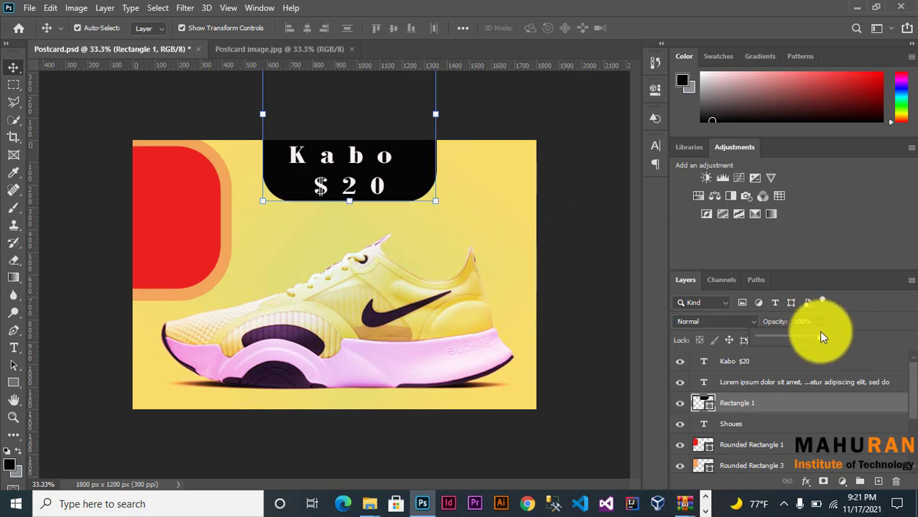
left_click_drag(822, 338, 778, 339)
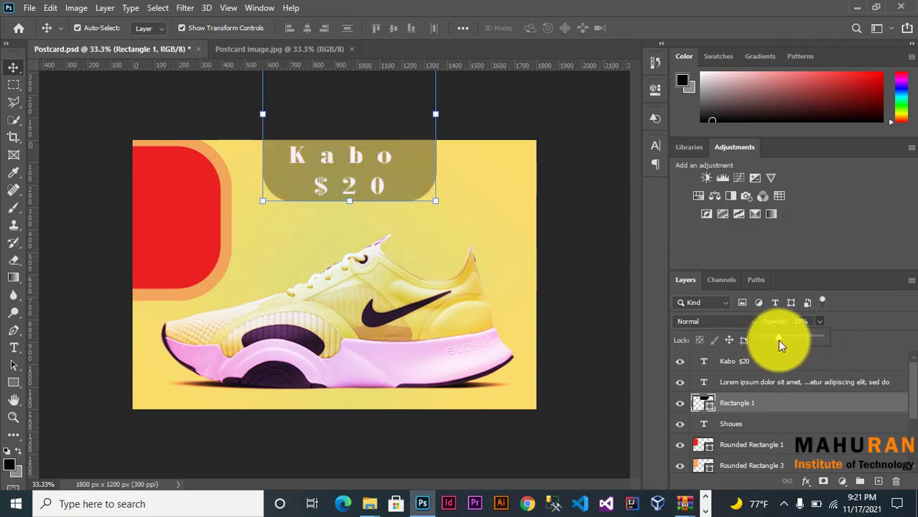
left_click_drag(776, 339, 797, 339)
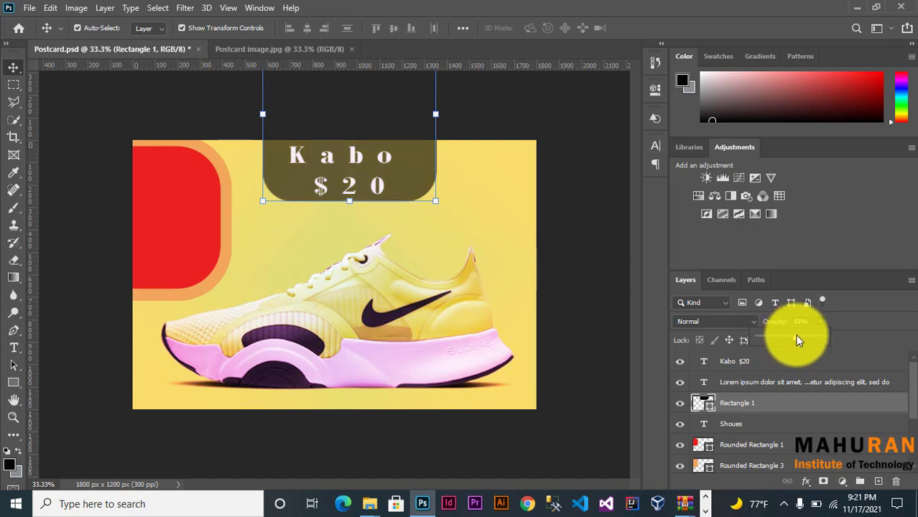
left_click(579, 215)
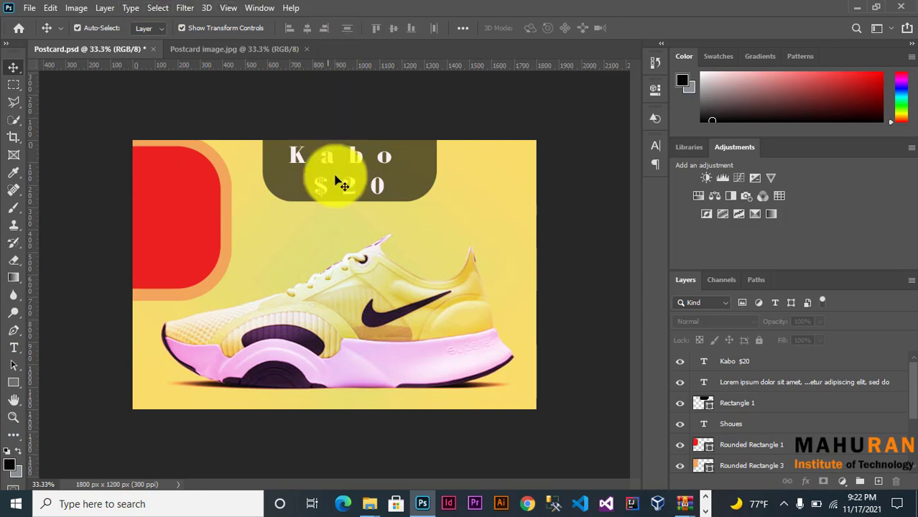
left_click(857, 7)
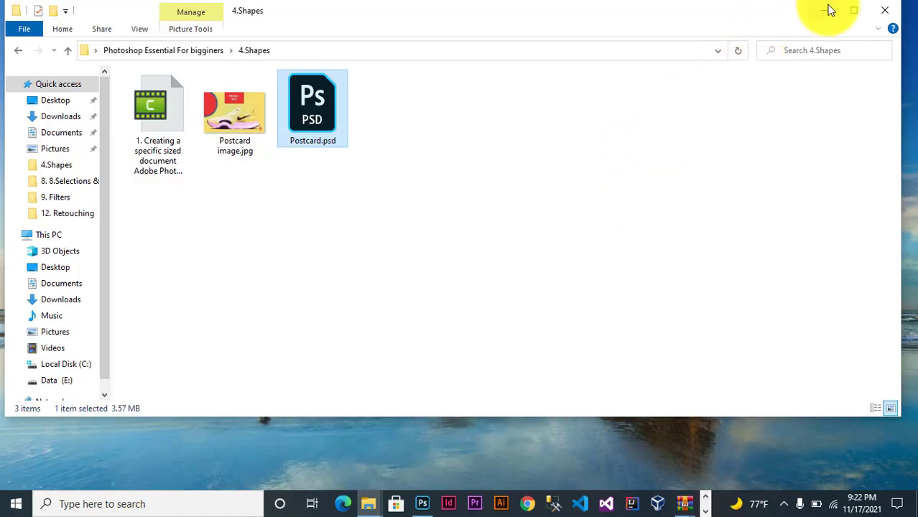